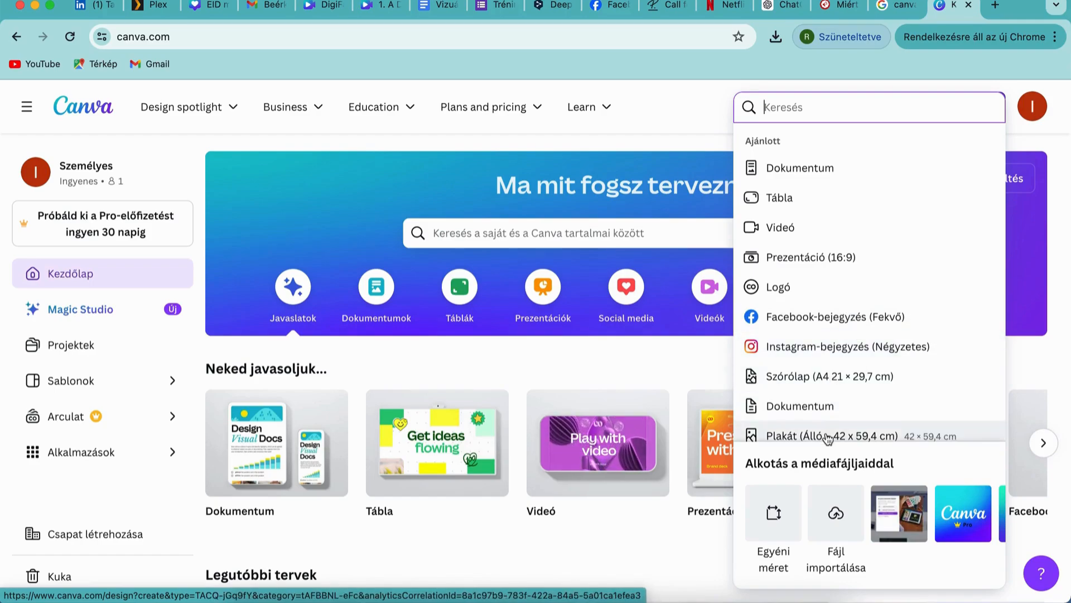
Create a new landscape Facebook post design (Facebook-bejegyzés, Fekvő) and look through its suggested templates.
{"action": "left_click", "coordinate": [817, 327]}
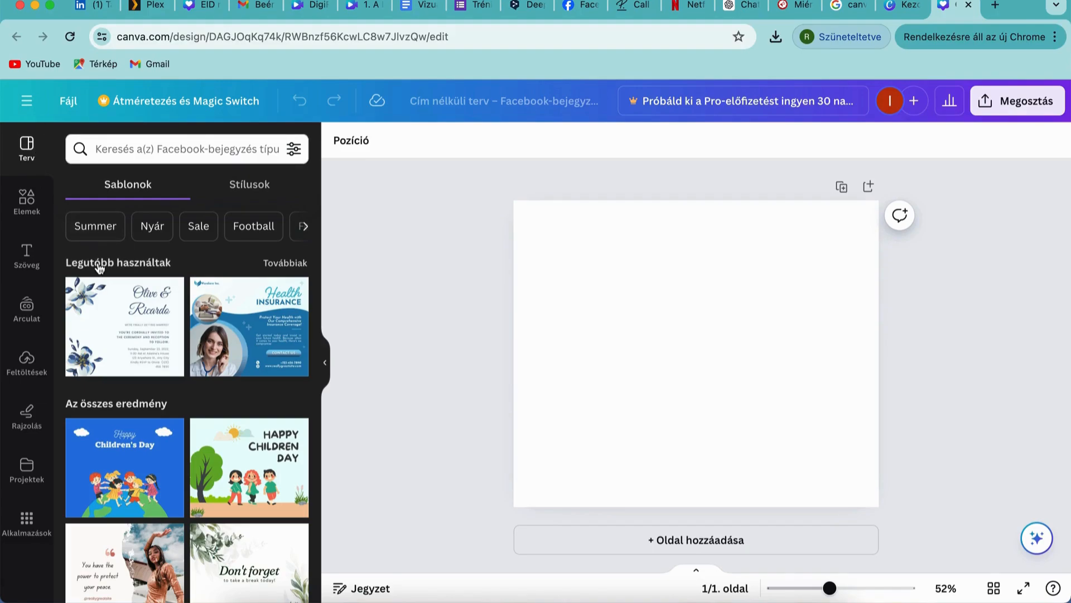
{"action": "scroll", "coordinate": [192, 375], "scroll_direction": "down", "scroll_amount": 3}
{"action": "scroll", "coordinate": [192, 375], "scroll_direction": "down", "scroll_amount": 2}
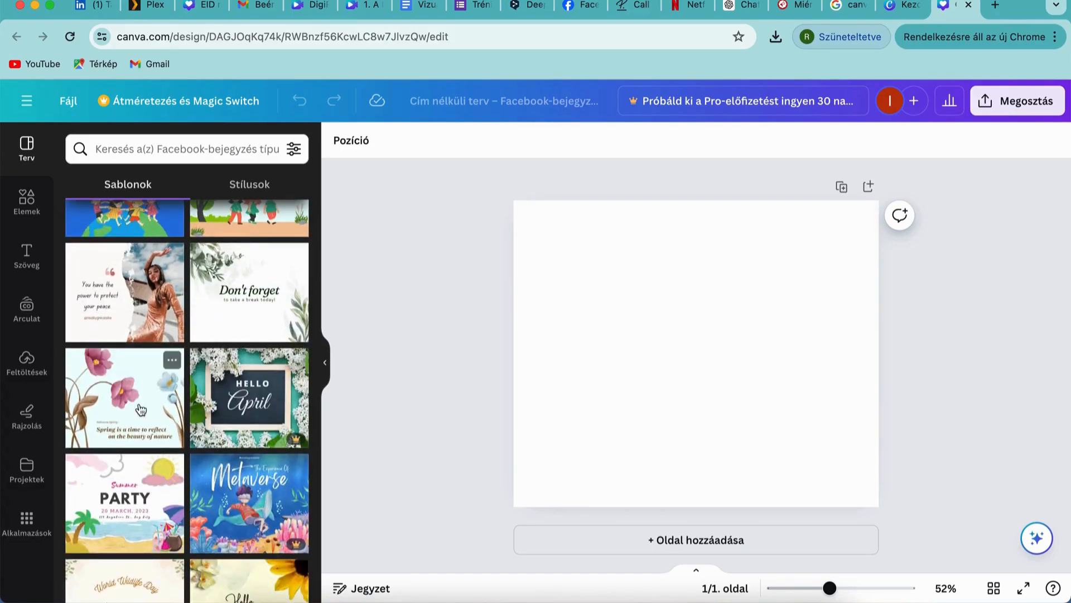
{"action": "scroll", "coordinate": [141, 409], "scroll_direction": "down", "scroll_amount": 3}
{"action": "scroll", "coordinate": [141, 409], "scroll_direction": "up", "scroll_amount": 8}
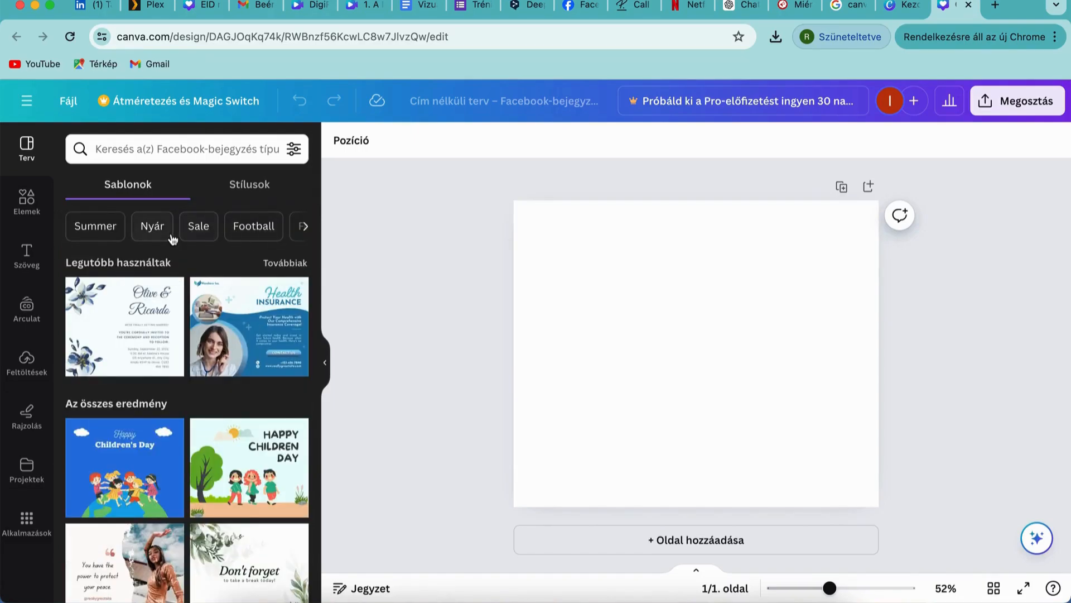
Show the templates for the suggested topic "Nyár" and look through them.
{"action": "left_click", "coordinate": [154, 228]}
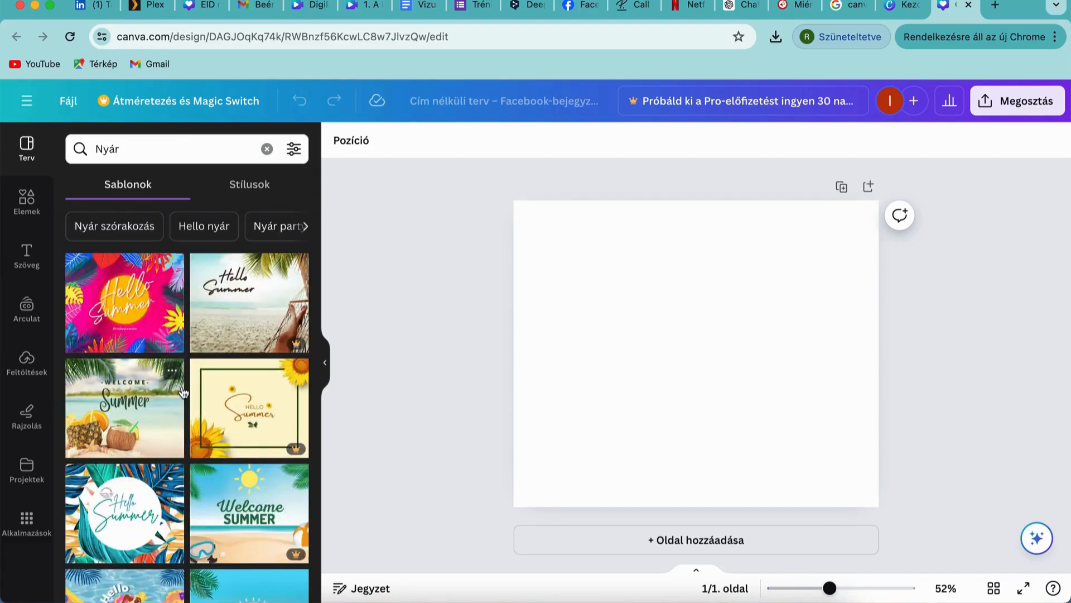
{"action": "scroll", "coordinate": [183, 392], "scroll_direction": "down", "scroll_amount": 3}
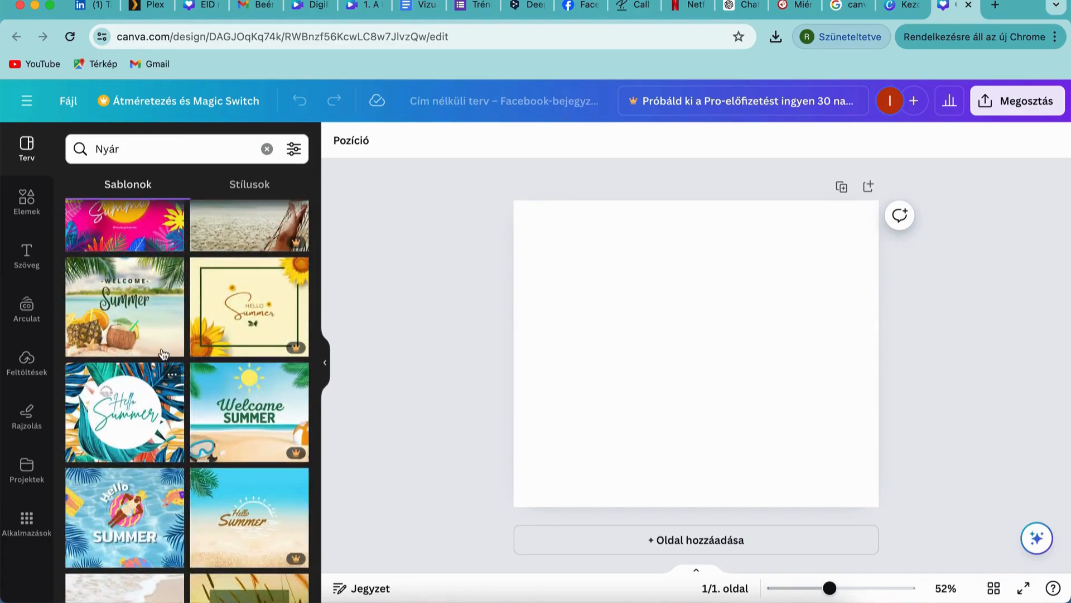
{"action": "scroll", "coordinate": [153, 340], "scroll_direction": "down", "scroll_amount": 4}
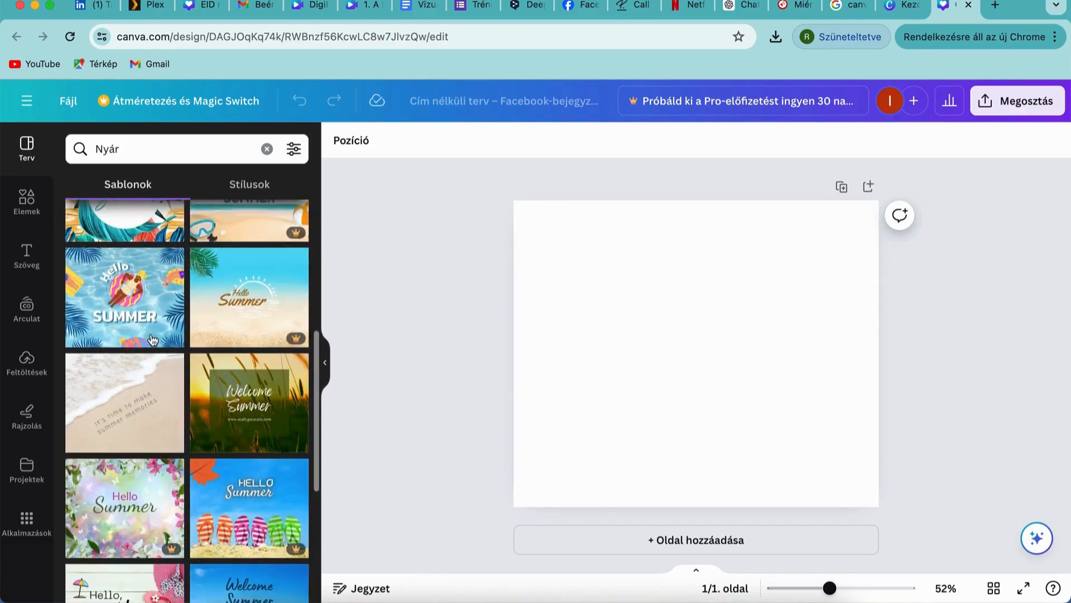
{"action": "scroll", "coordinate": [153, 341], "scroll_direction": "up", "scroll_amount": 8}
Replace the template search term with "Meghívó" and run the search.
{"action": "left_click", "coordinate": [129, 154]}
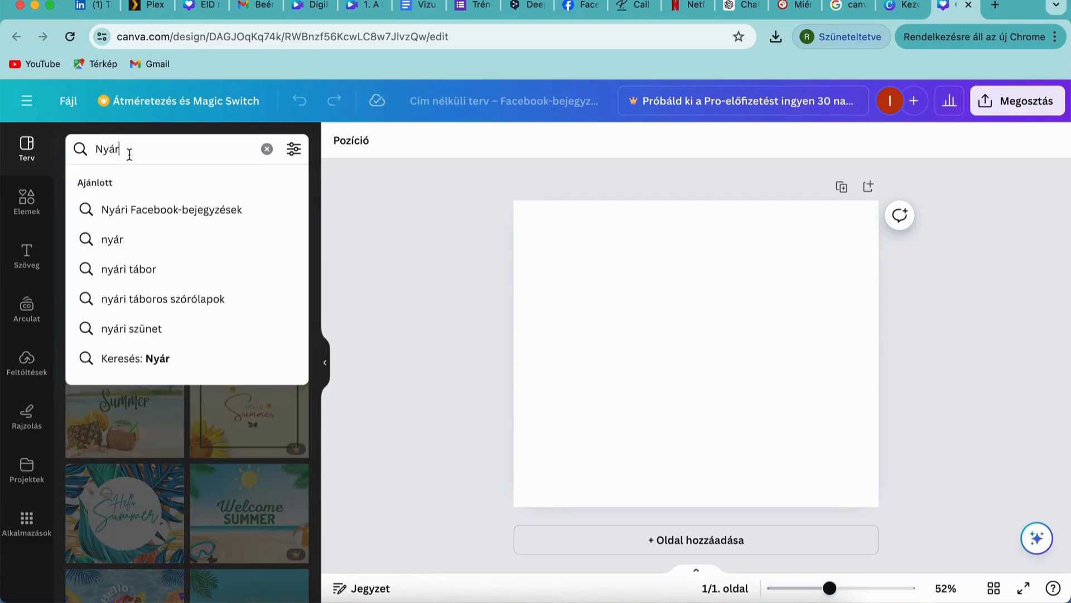
{"action": "key", "text": "BackSpace"}
{"action": "key", "text": "BackSpace"}
{"action": "key", "text": "BackSpace"}
{"action": "key", "text": "BackSpace"}
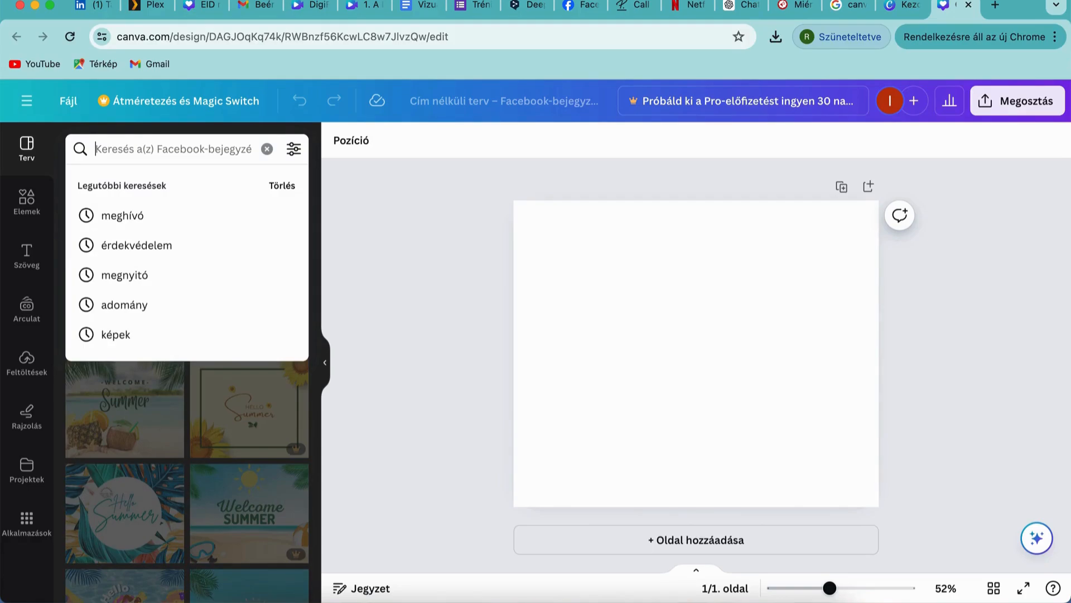
{"action": "type", "text": "Meghív"}
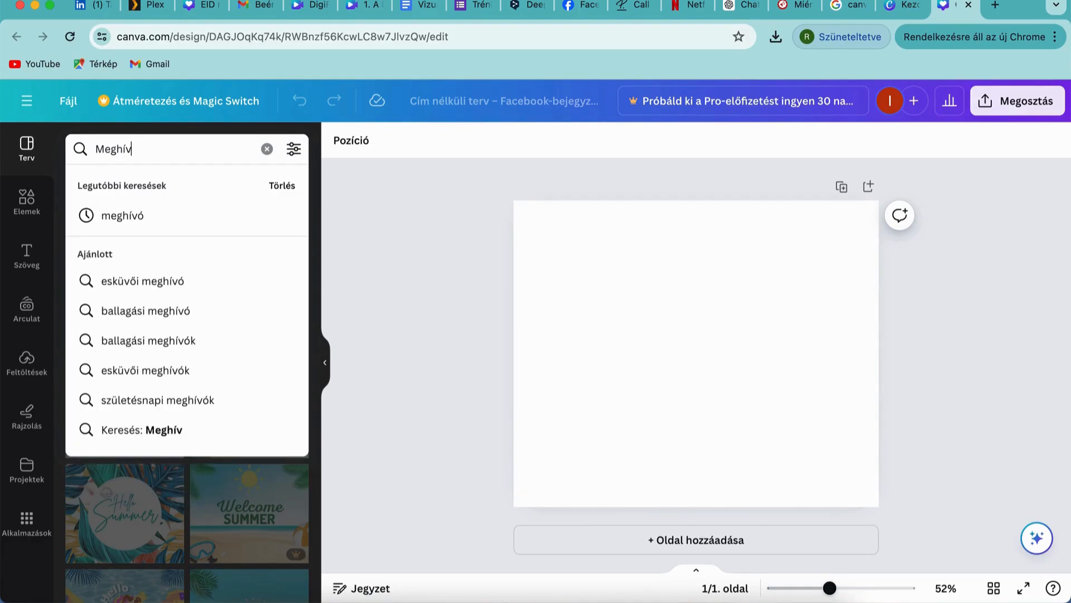
{"action": "type", "text": "ó"}
{"action": "key", "text": "Return"}
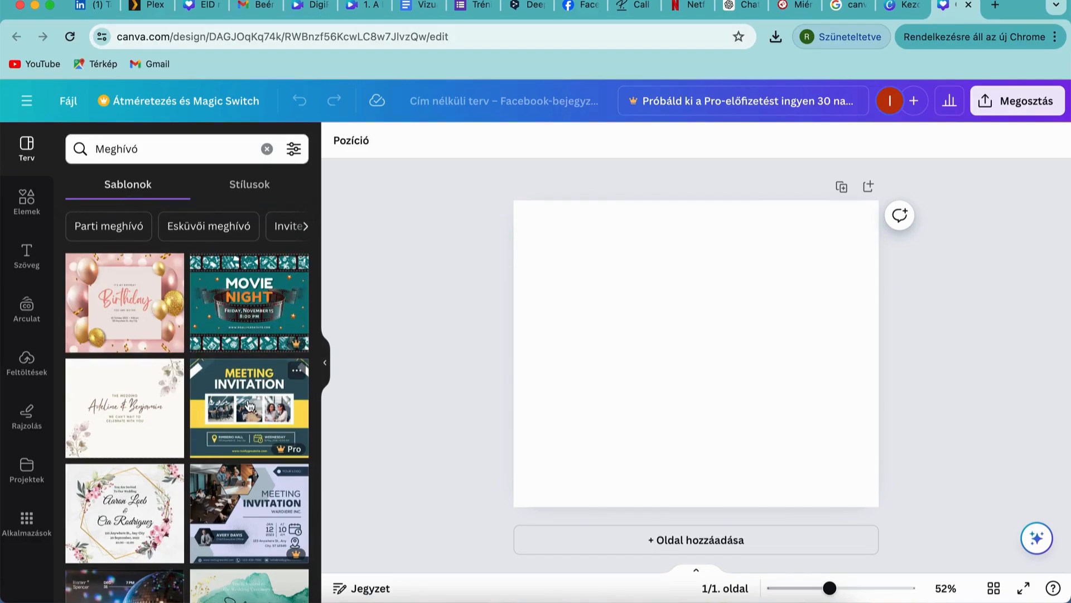
Apply the pink Birthday party invitation template with balloons to the page and select its background image.
{"action": "scroll", "coordinate": [250, 405], "scroll_direction": "down", "scroll_amount": 3}
{"action": "scroll", "coordinate": [152, 363], "scroll_direction": "up", "scroll_amount": 3}
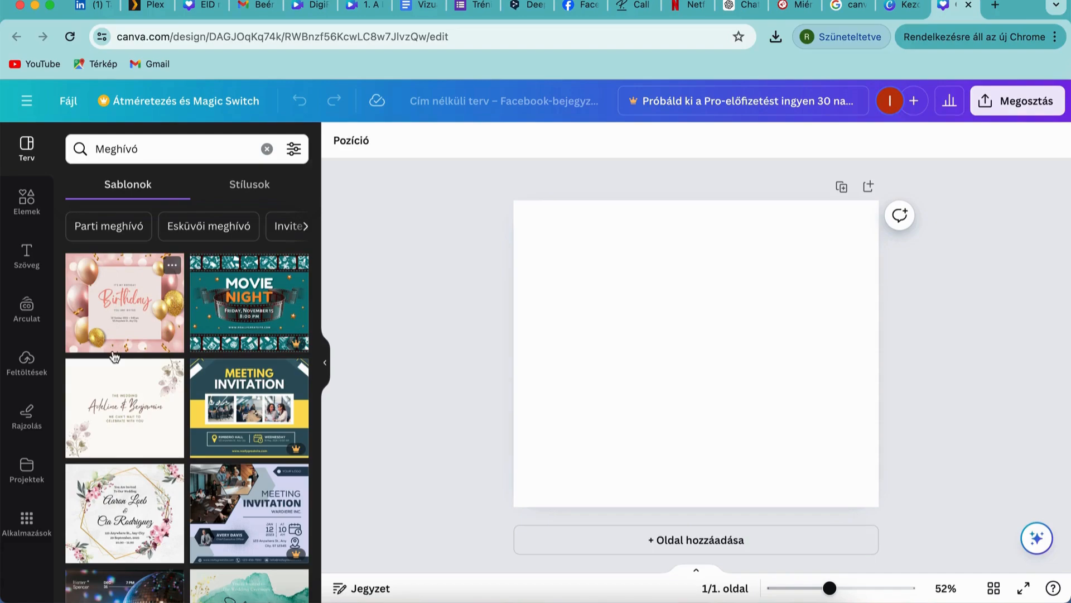
{"action": "left_click", "coordinate": [119, 318]}
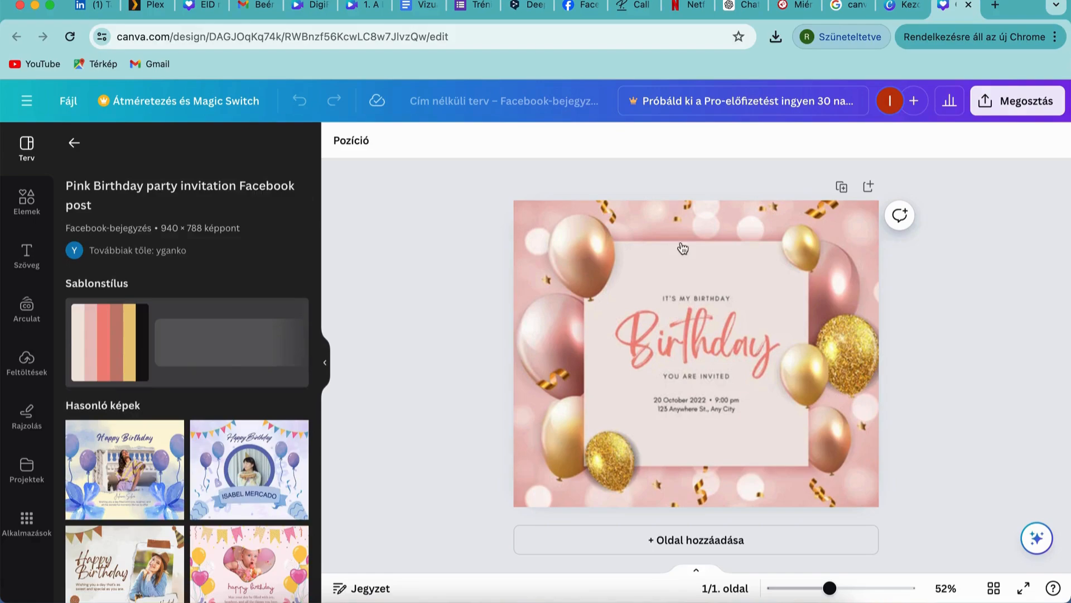
{"action": "left_click", "coordinate": [695, 244]}
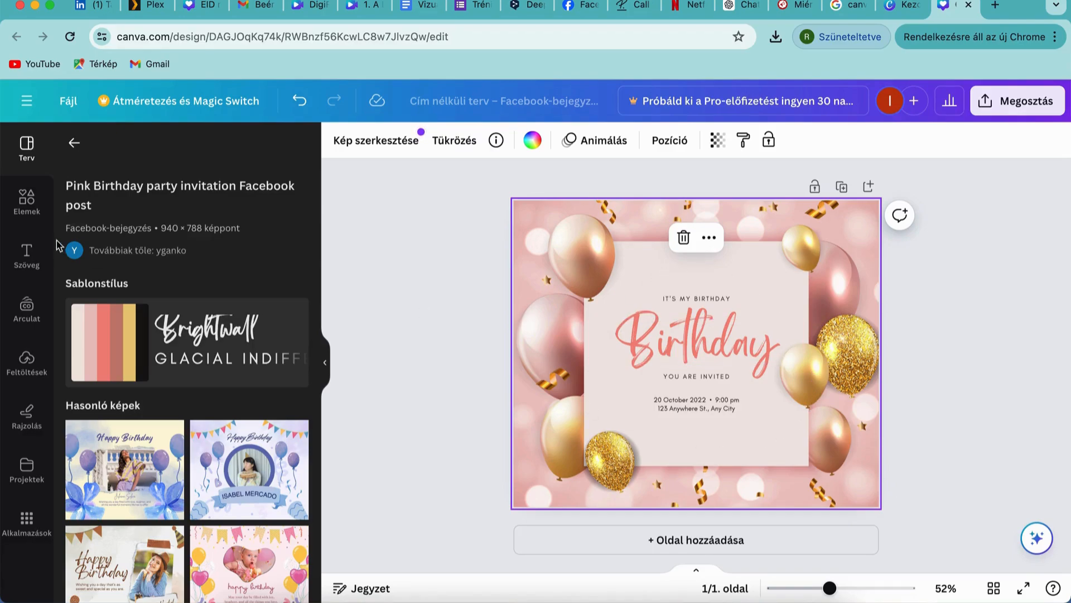
Open the design elements and look through the recently used items and the shapes.
{"action": "left_click", "coordinate": [27, 206]}
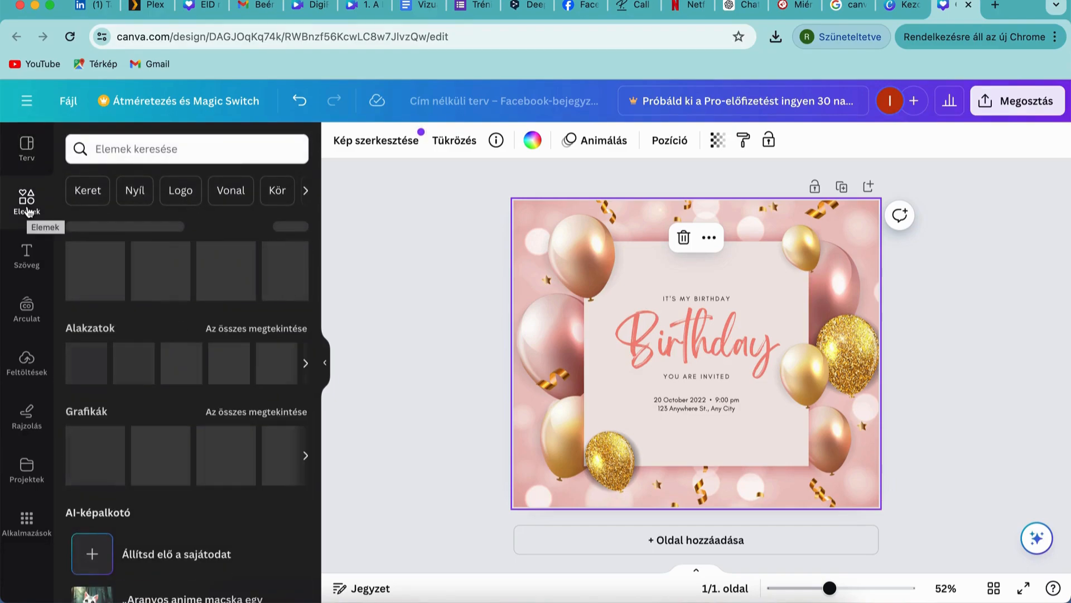
{"action": "scroll", "coordinate": [200, 290], "scroll_direction": "right", "scroll_amount": 5}
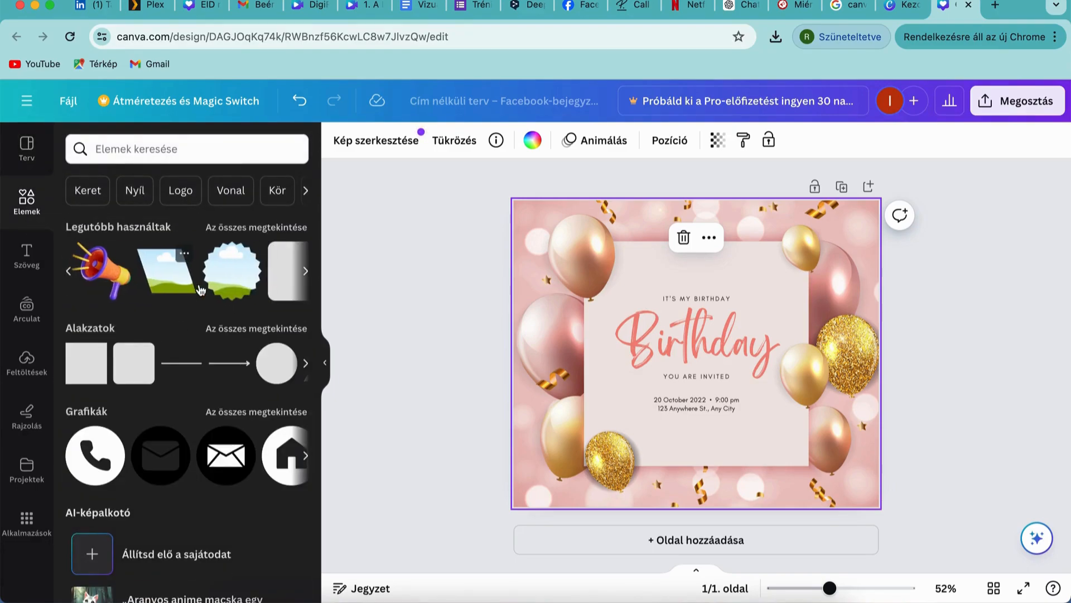
{"action": "scroll", "coordinate": [201, 290], "scroll_direction": "right", "scroll_amount": 4}
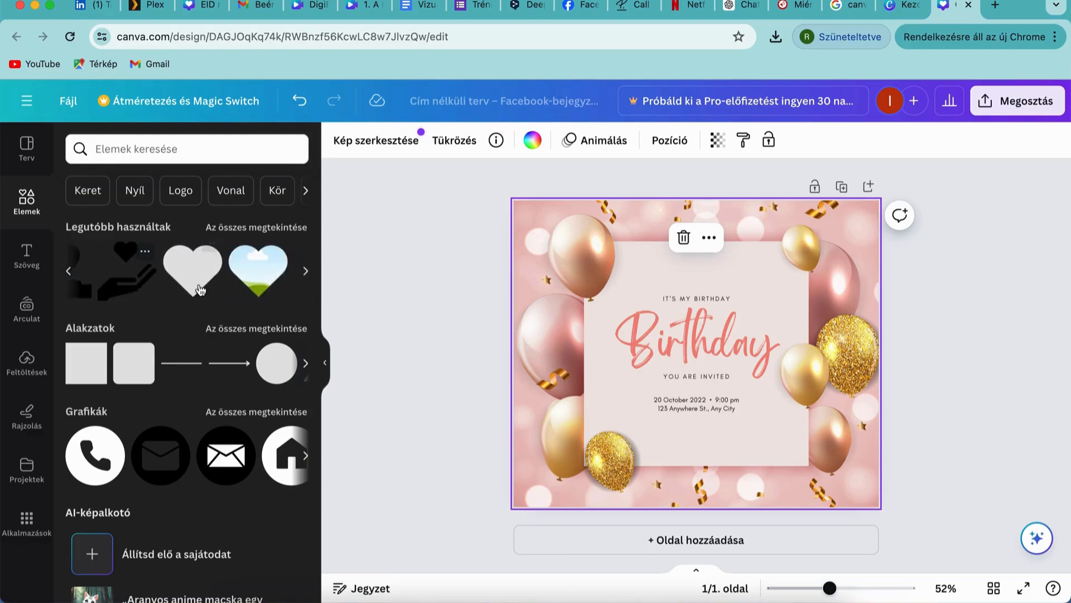
{"action": "scroll", "coordinate": [201, 290], "scroll_direction": "left", "scroll_amount": 4}
{"action": "scroll", "coordinate": [201, 289], "scroll_direction": "left", "scroll_amount": 3}
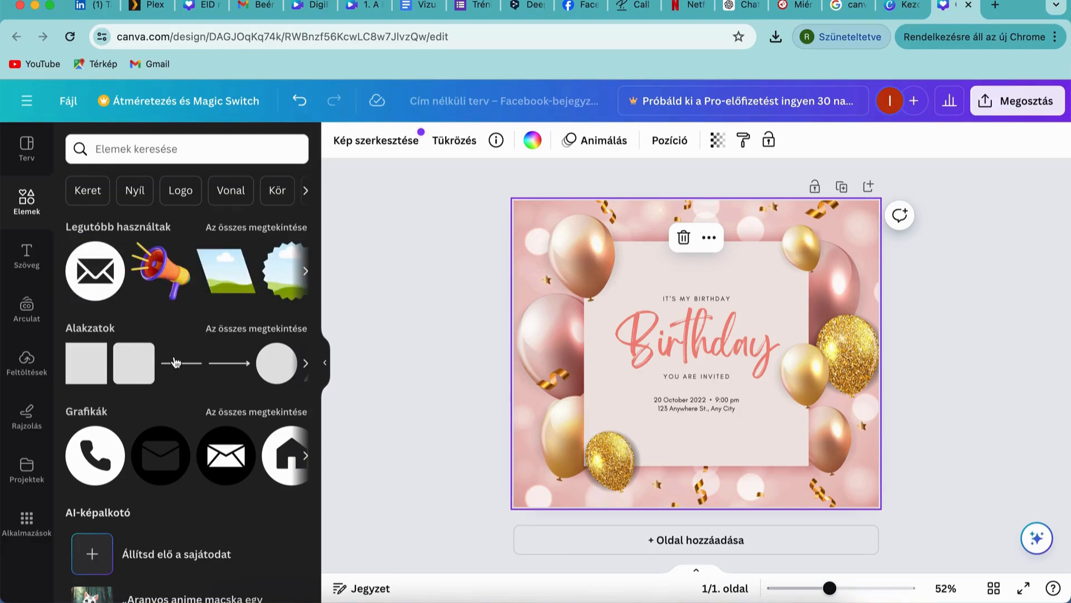
{"action": "scroll", "coordinate": [171, 357], "scroll_direction": "right", "scroll_amount": 5}
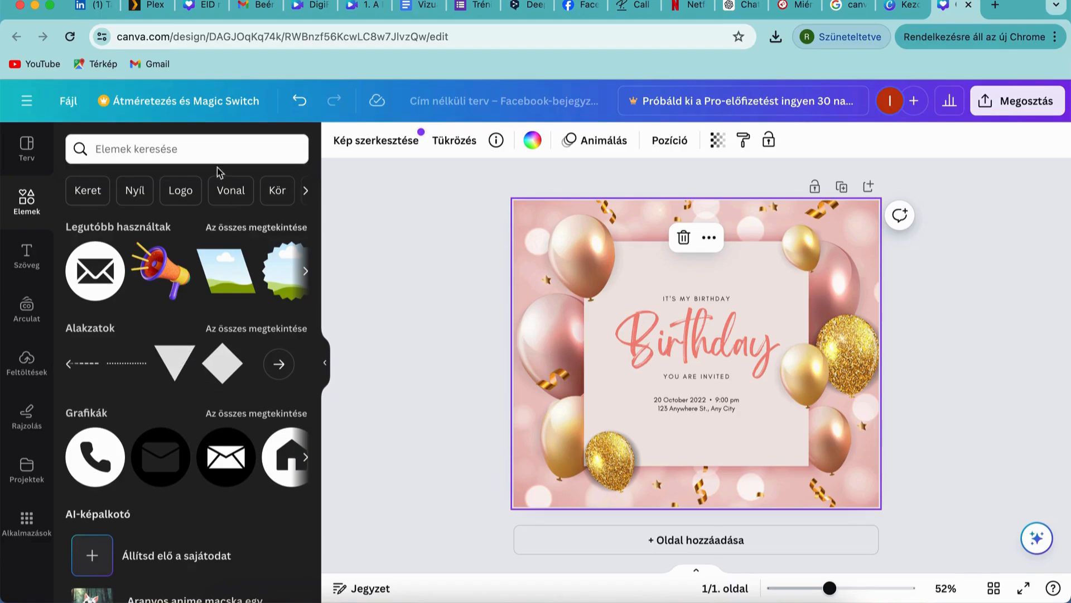
Search the elements for "szív" and look through the graphics, photos, videos and frames.
{"action": "left_click", "coordinate": [204, 154]}
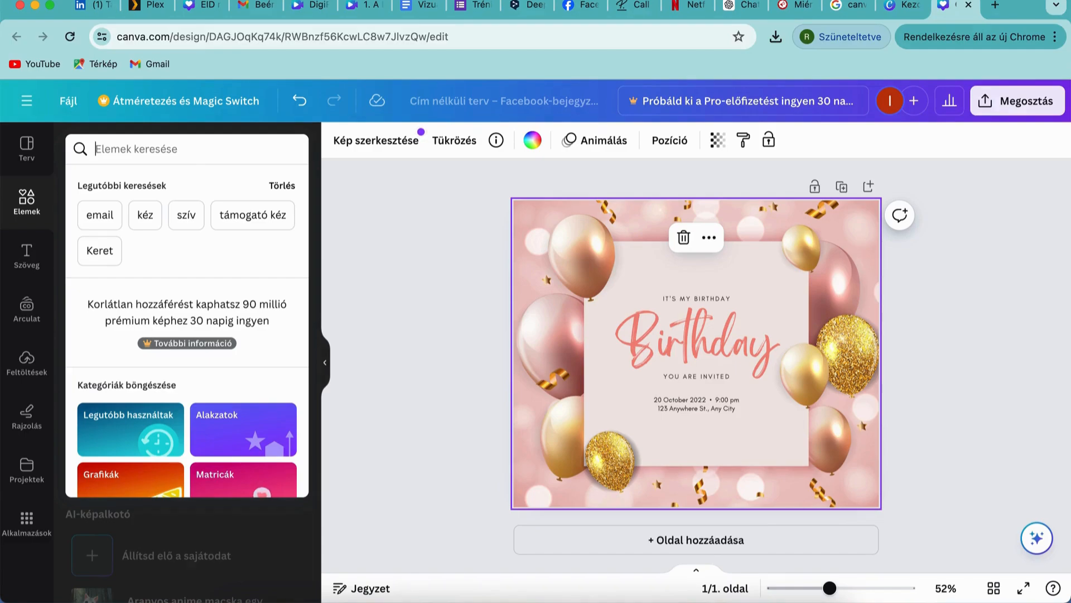
{"action": "type", "text": "szív"}
{"action": "key", "text": "Return"}
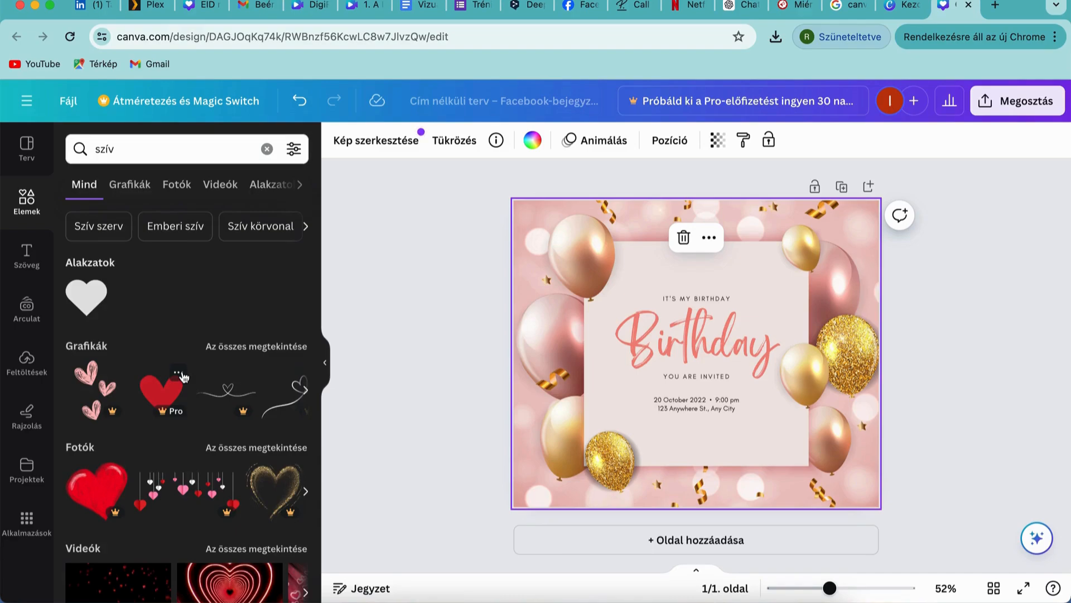
{"action": "scroll", "coordinate": [182, 377], "scroll_direction": "down", "scroll_amount": 3}
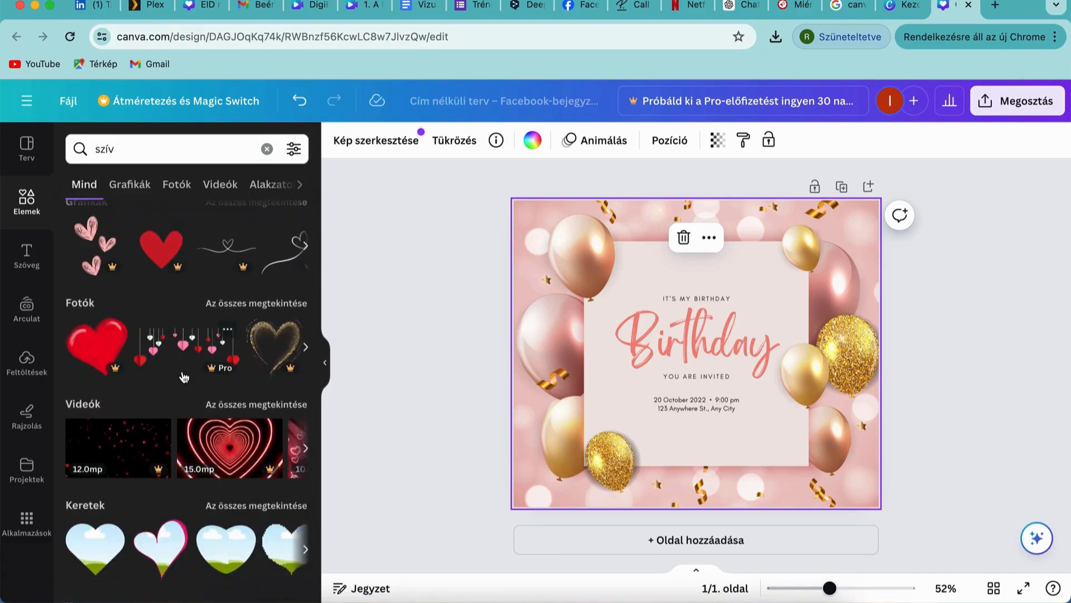
{"action": "scroll", "coordinate": [184, 377], "scroll_direction": "down", "scroll_amount": 2}
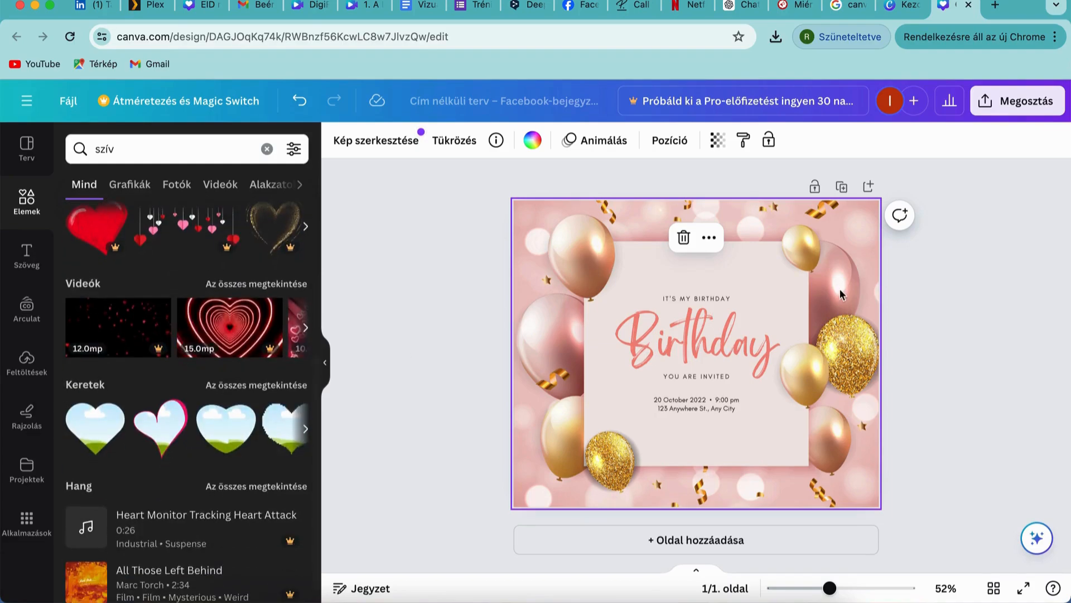
{"action": "scroll", "coordinate": [129, 386], "scroll_direction": "up", "scroll_amount": 5}
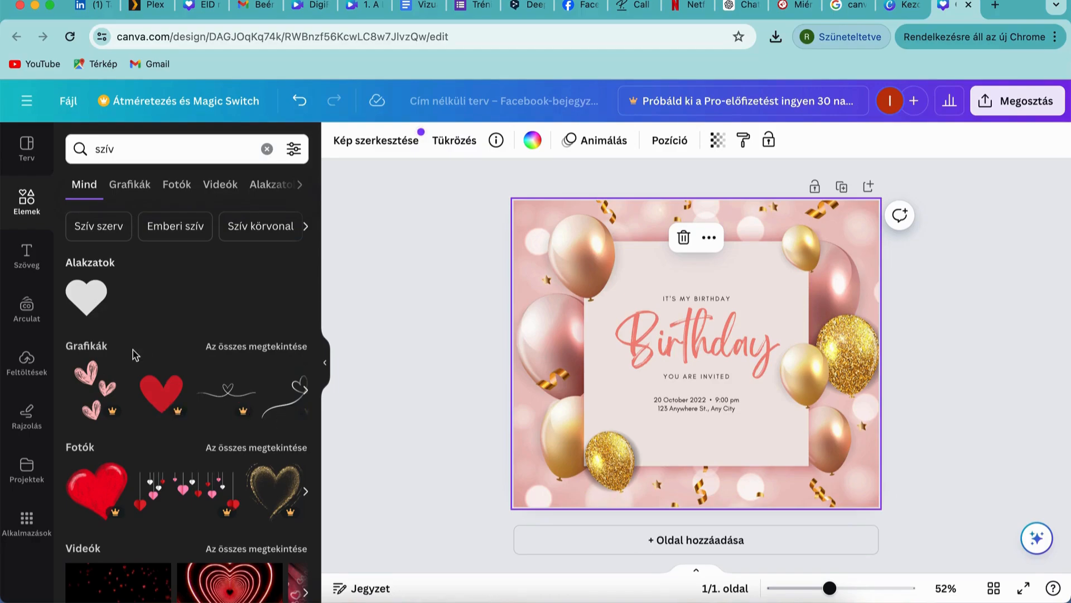
Look through the text style options and the brand kit's logo, colour, font and graphics sections.
{"action": "left_click", "coordinate": [27, 256]}
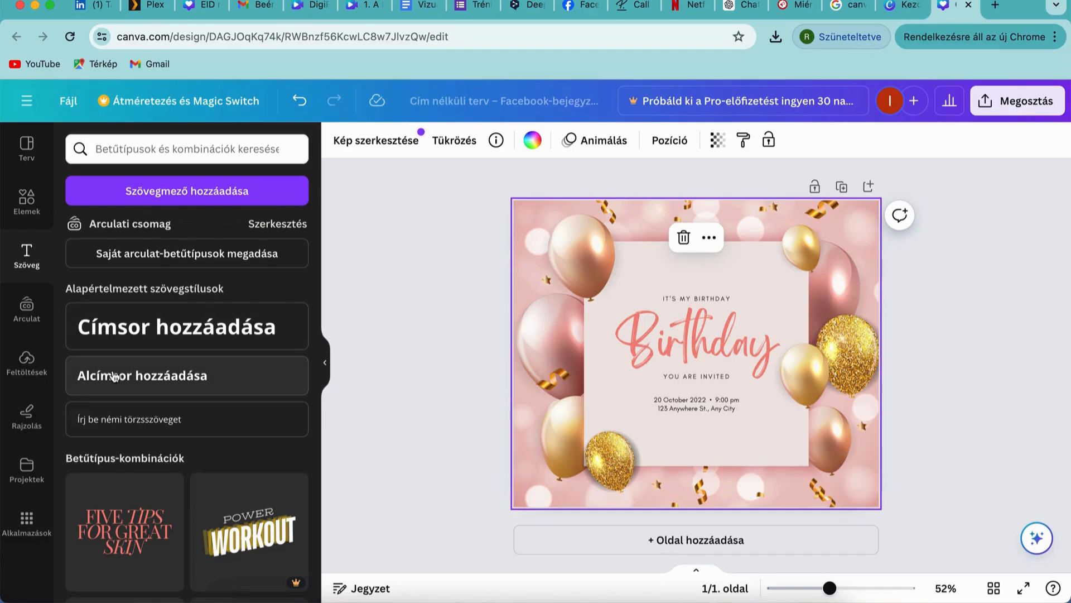
{"action": "left_click", "coordinate": [35, 322]}
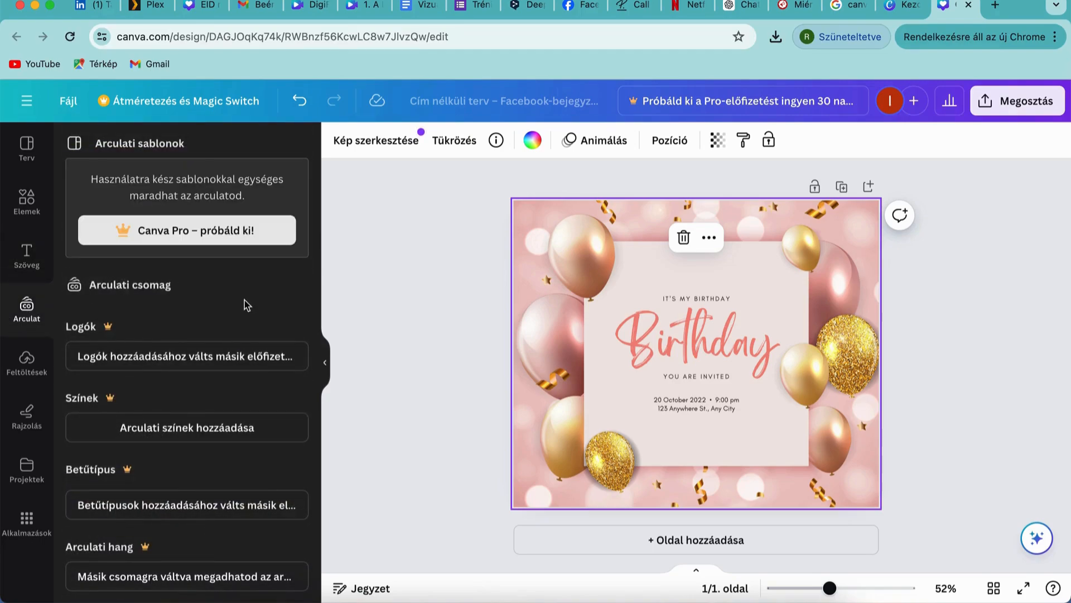
{"action": "scroll", "coordinate": [244, 300], "scroll_direction": "down", "scroll_amount": 1}
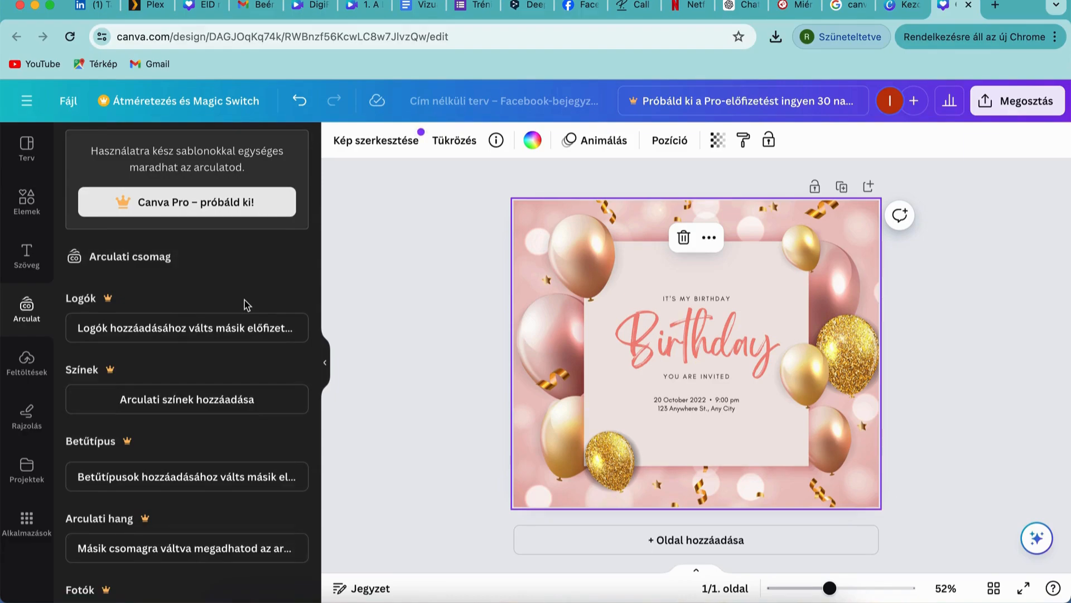
{"action": "scroll", "coordinate": [244, 301], "scroll_direction": "down", "scroll_amount": 5}
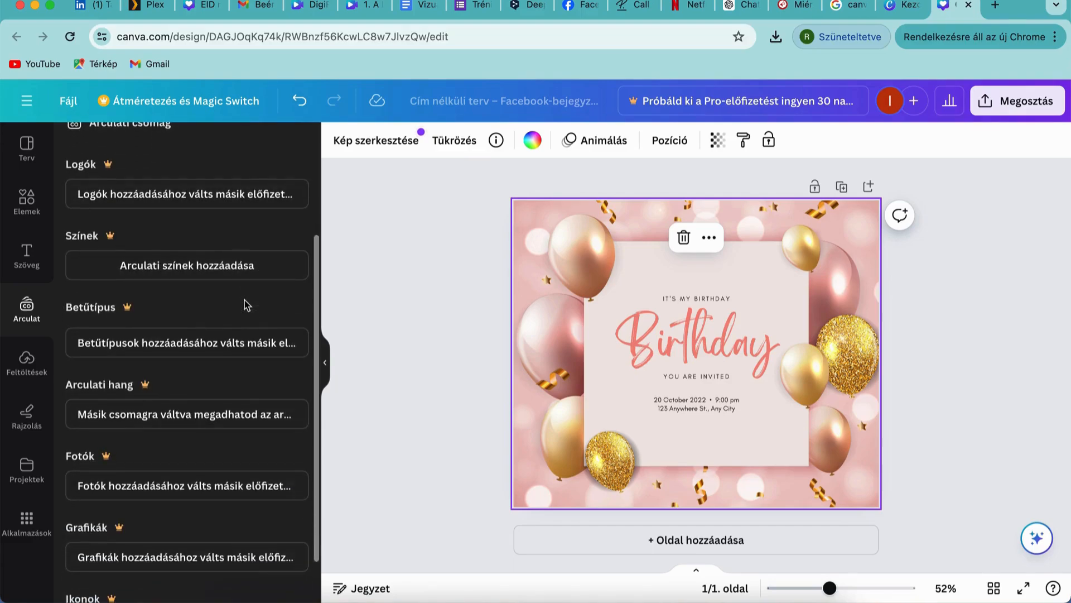
{"action": "scroll", "coordinate": [244, 299], "scroll_direction": "up", "scroll_amount": 5}
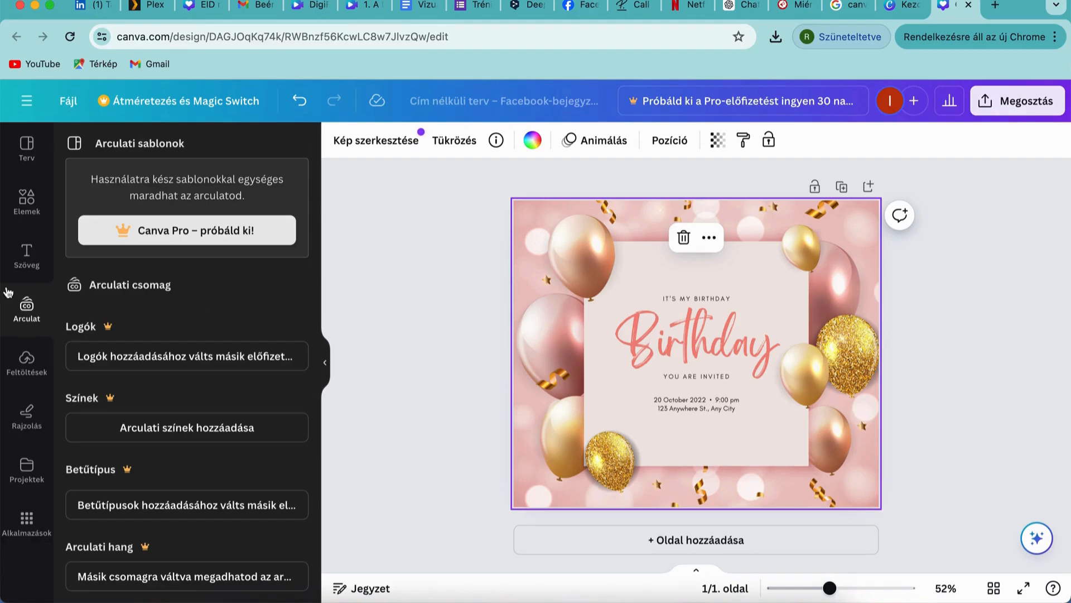
Upload the image anti week3.jpeg from the Munka-Egyebek folder to the uploaded images.
{"action": "left_click", "coordinate": [31, 370]}
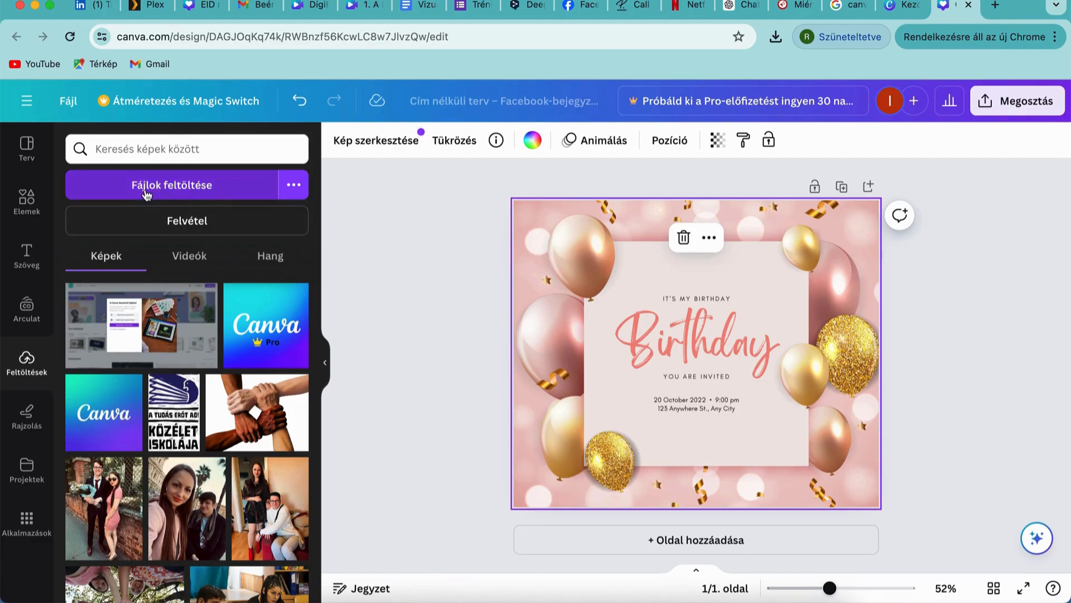
{"action": "left_click", "coordinate": [177, 190]}
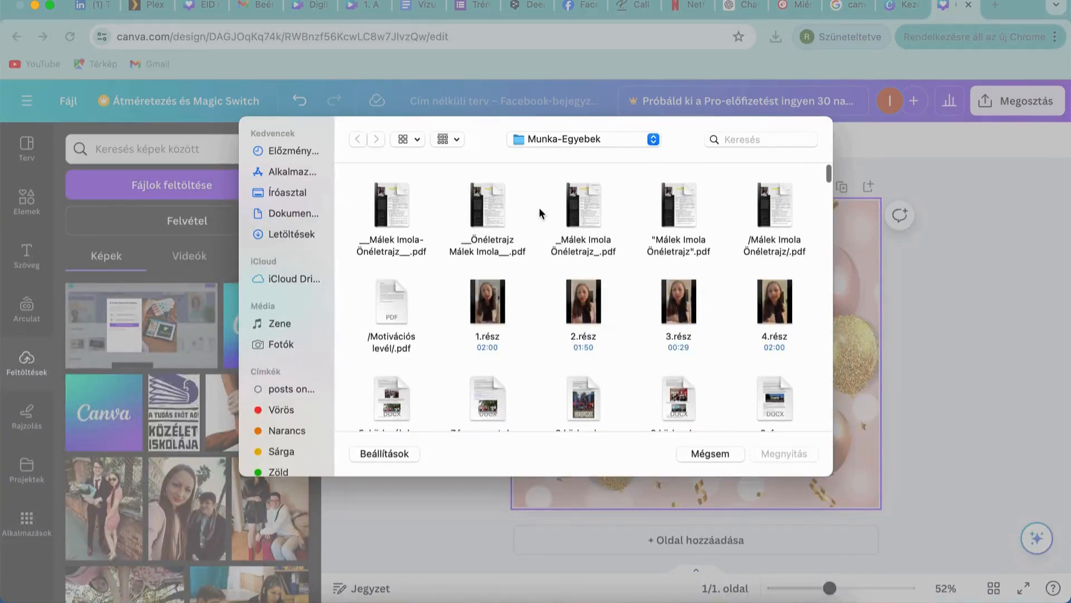
{"action": "scroll", "coordinate": [538, 212], "scroll_direction": "down", "scroll_amount": 5}
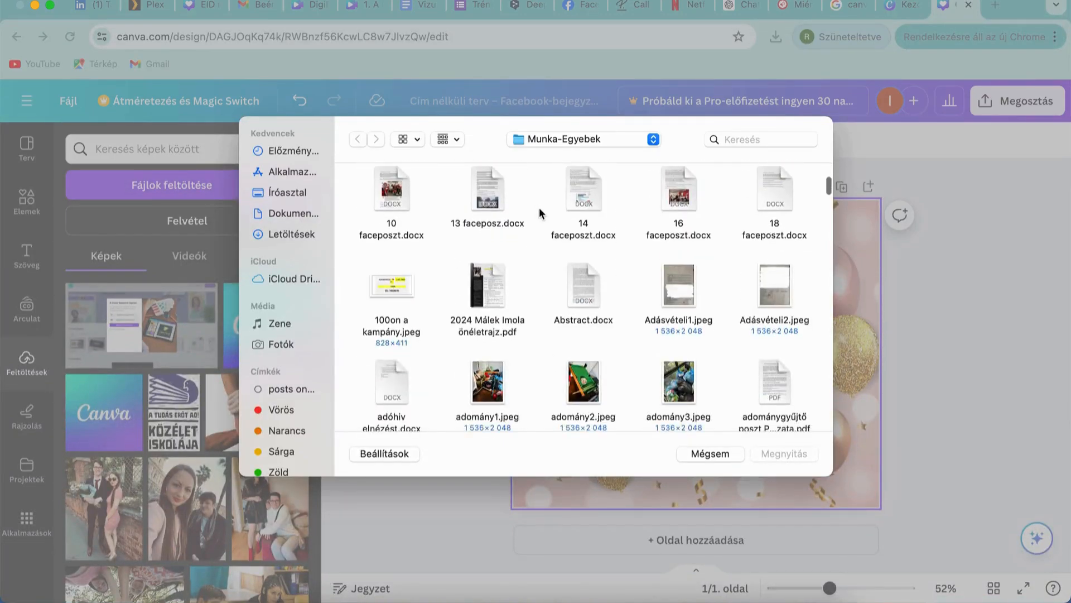
{"action": "scroll", "coordinate": [539, 212], "scroll_direction": "down", "scroll_amount": 5}
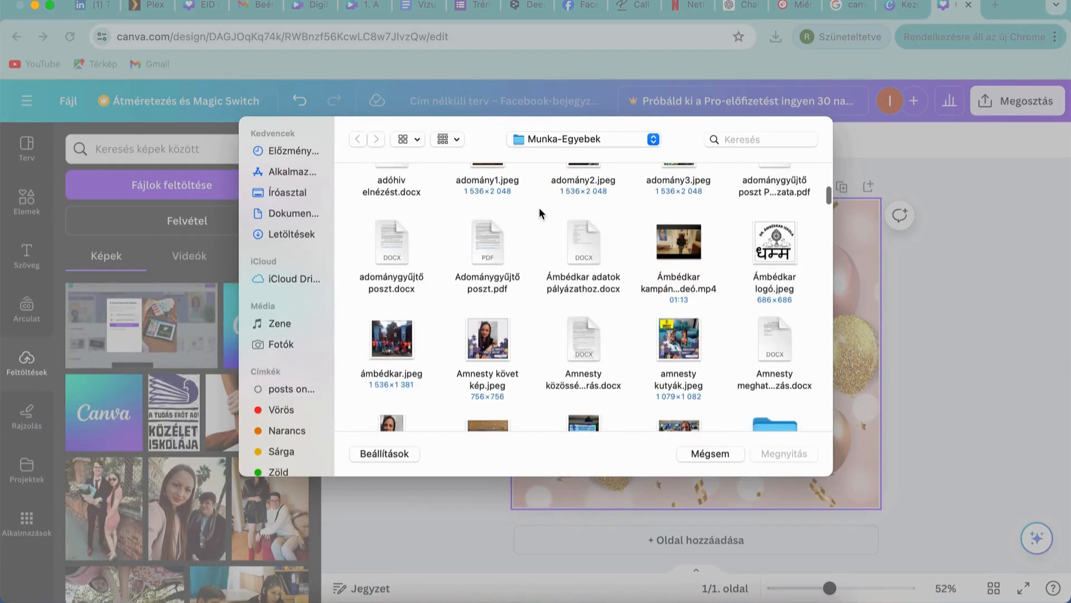
{"action": "scroll", "coordinate": [539, 212], "scroll_direction": "down", "scroll_amount": 3}
{"action": "scroll", "coordinate": [539, 213], "scroll_direction": "down", "scroll_amount": 2}
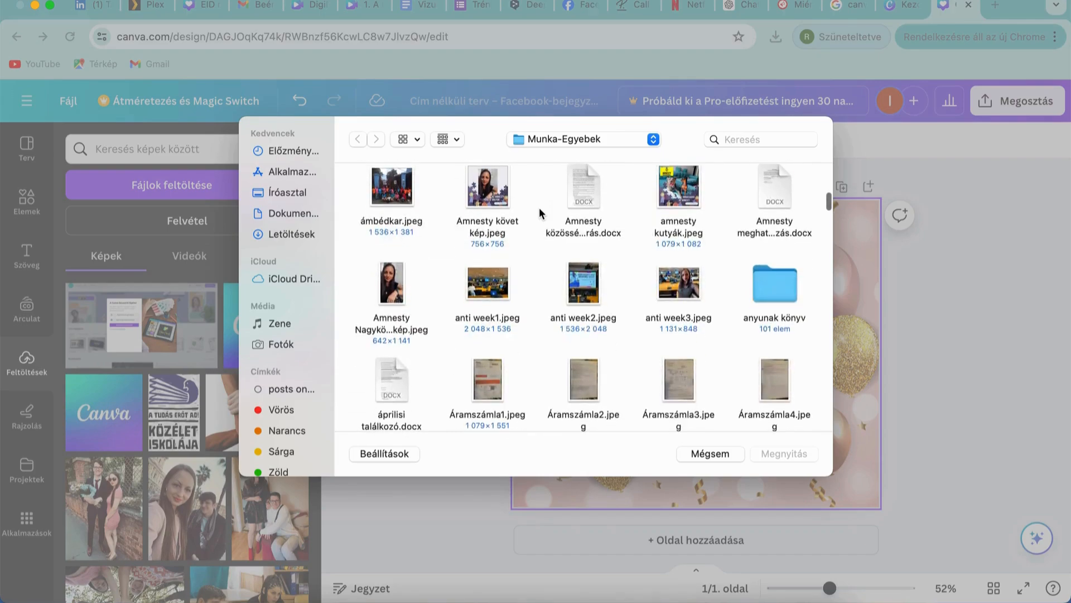
{"action": "scroll", "coordinate": [539, 213], "scroll_direction": "up", "scroll_amount": 3}
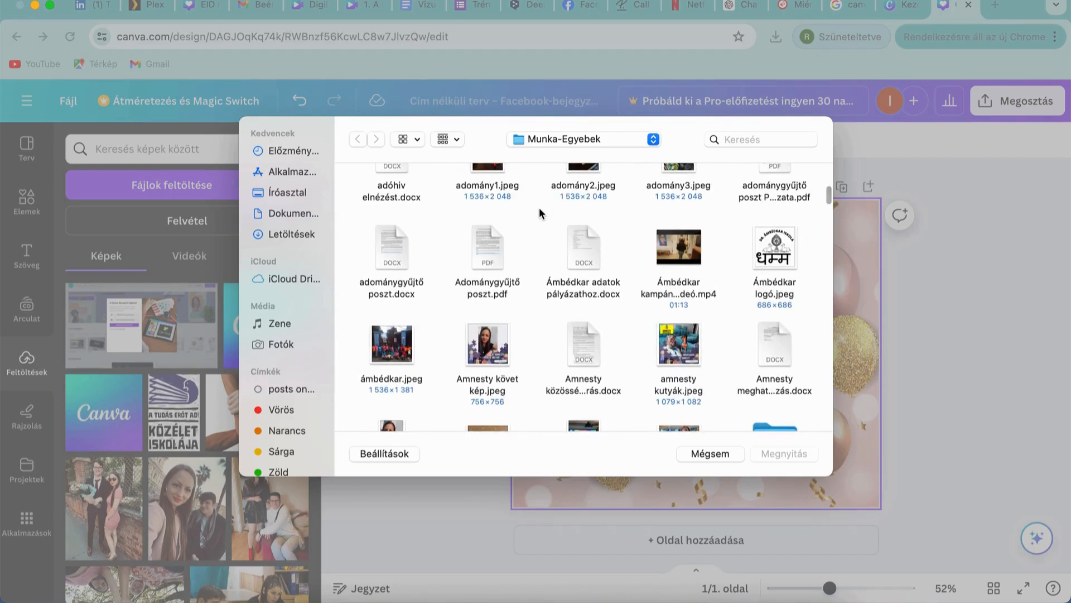
{"action": "scroll", "coordinate": [539, 213], "scroll_direction": "down", "scroll_amount": 2}
{"action": "scroll", "coordinate": [539, 213], "scroll_direction": "down", "scroll_amount": 3}
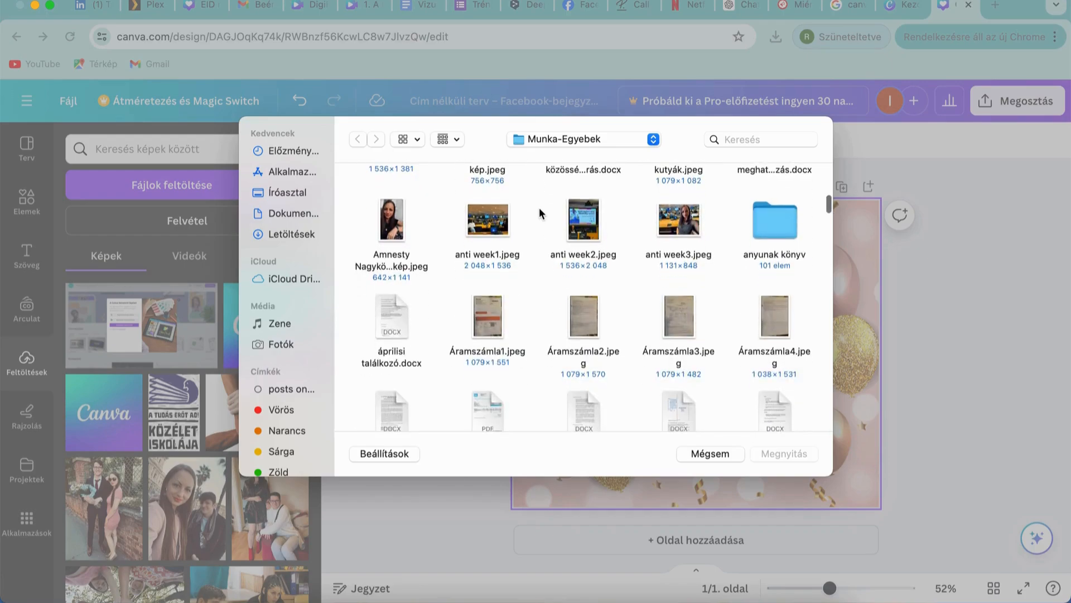
{"action": "left_click", "coordinate": [692, 217]}
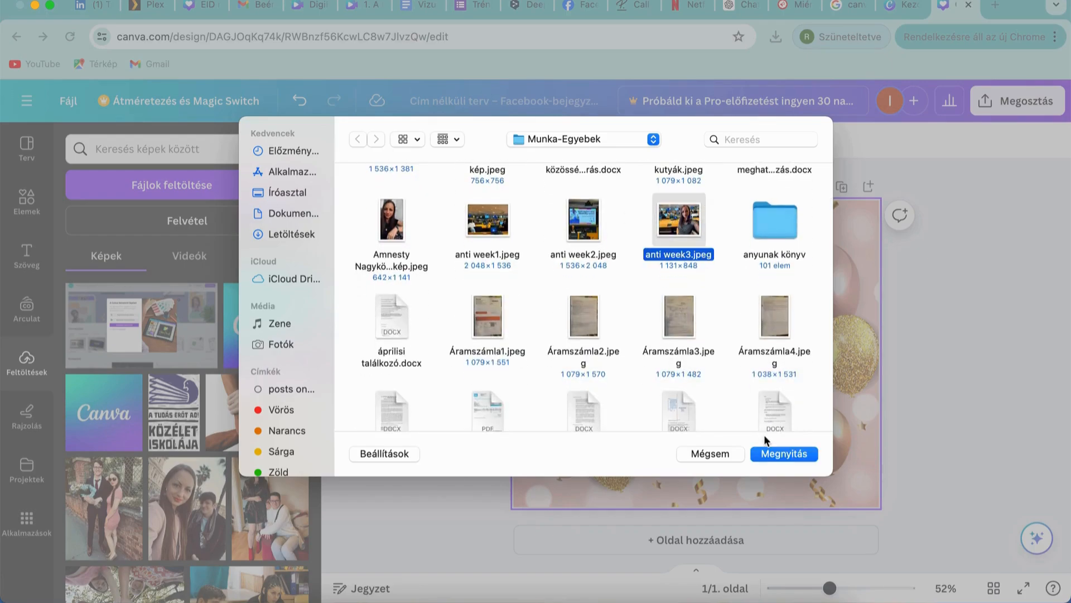
{"action": "left_click", "coordinate": [774, 455]}
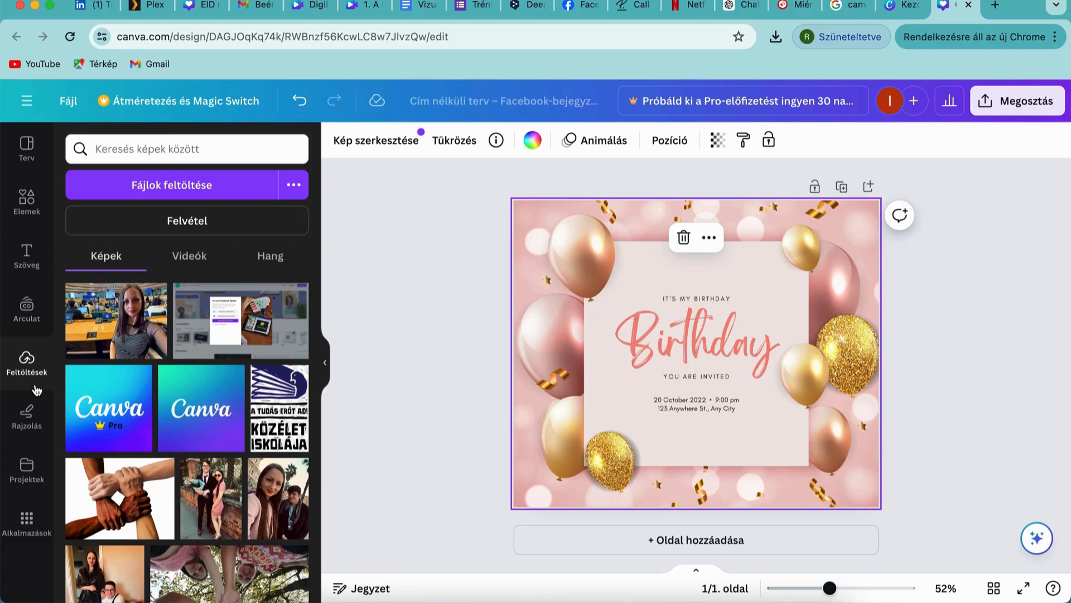
Look through the drawing tools and the saved projects with their designs, folders and images.
{"action": "left_click", "coordinate": [29, 416]}
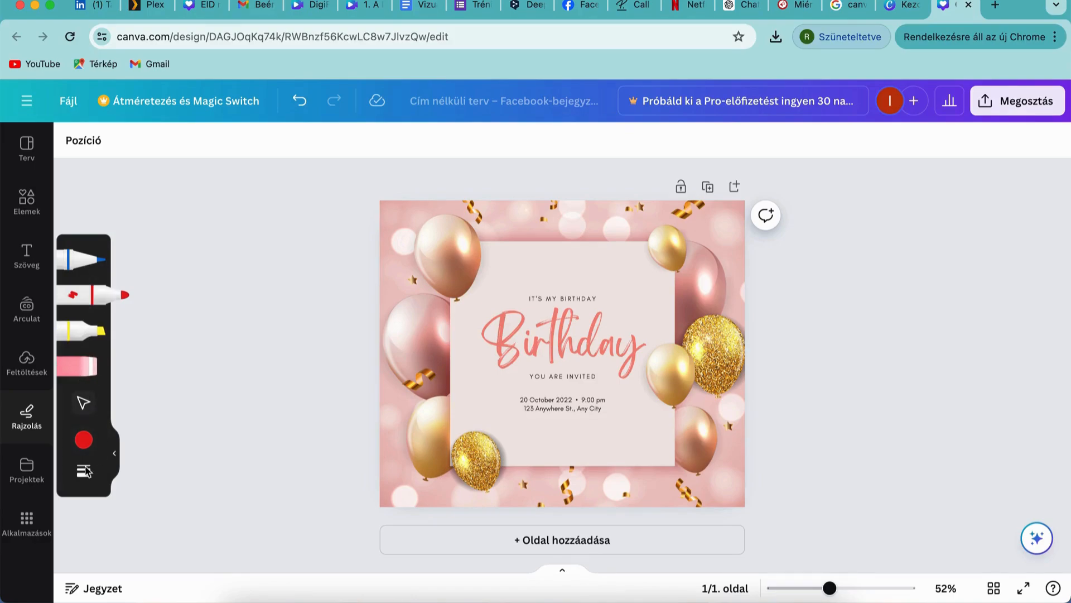
{"action": "left_click", "coordinate": [34, 469]}
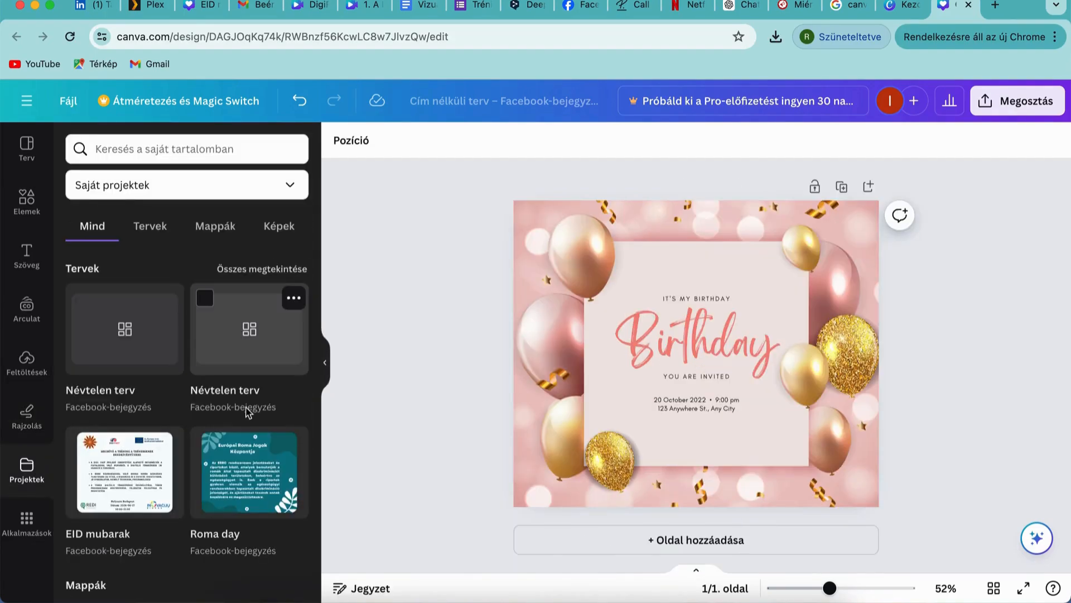
{"action": "scroll", "coordinate": [249, 411], "scroll_direction": "down", "scroll_amount": 3}
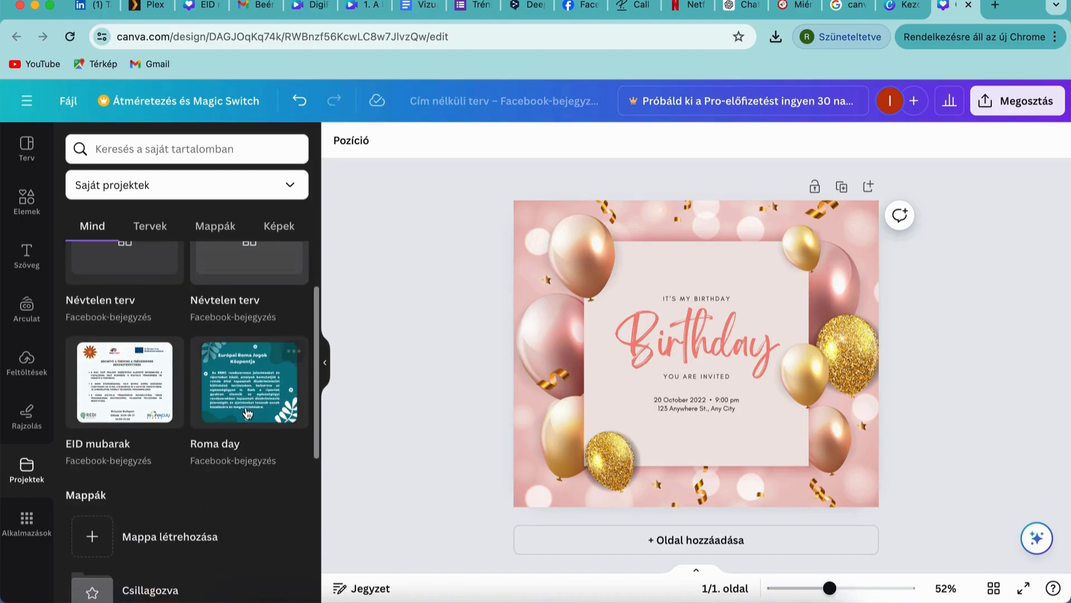
{"action": "scroll", "coordinate": [249, 413], "scroll_direction": "down", "scroll_amount": 5}
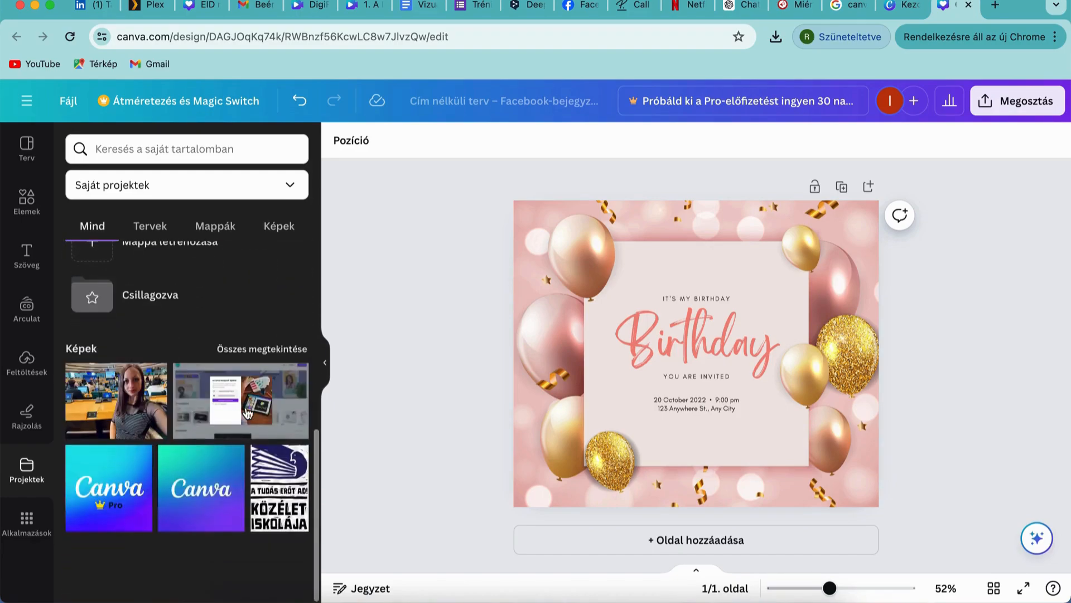
{"action": "scroll", "coordinate": [249, 412], "scroll_direction": "up", "scroll_amount": 8}
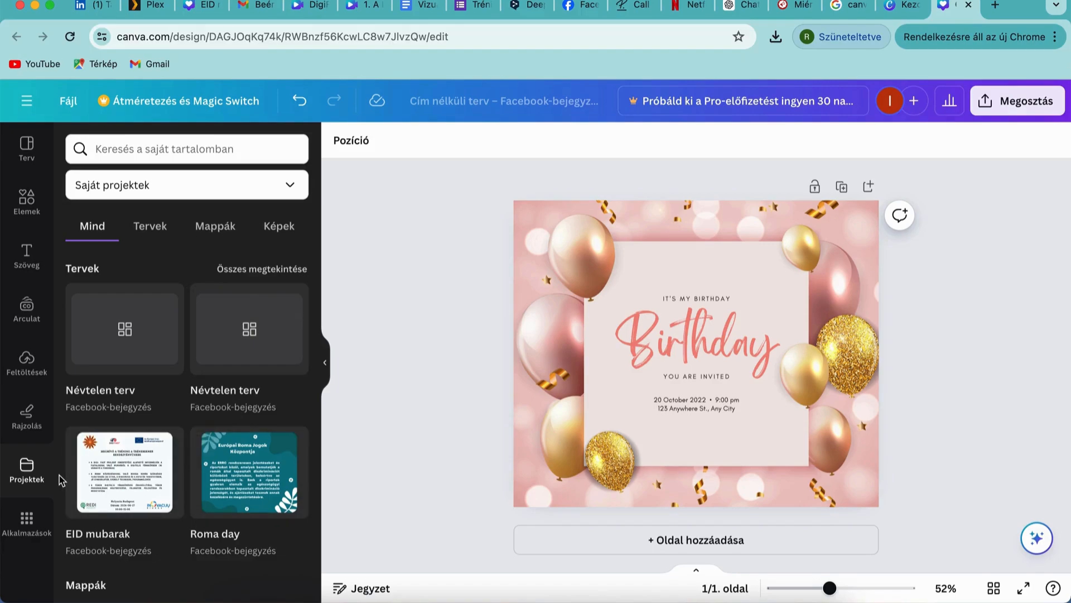
Browse the available apps, including the featured ones and the built-in Canva apps.
{"action": "left_click", "coordinate": [35, 517]}
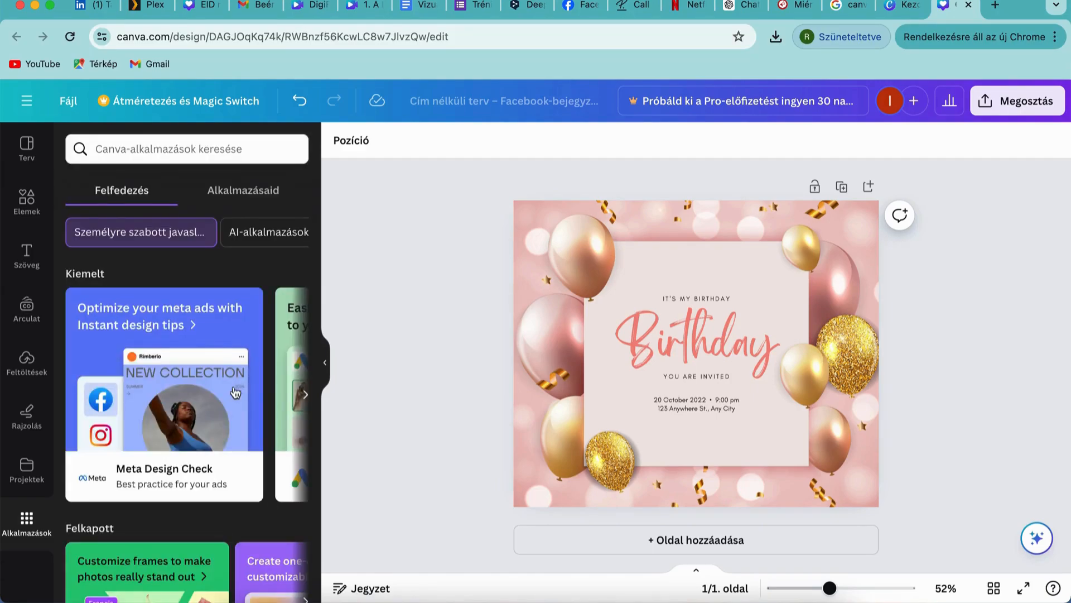
{"action": "scroll", "coordinate": [235, 393], "scroll_direction": "down", "scroll_amount": 7}
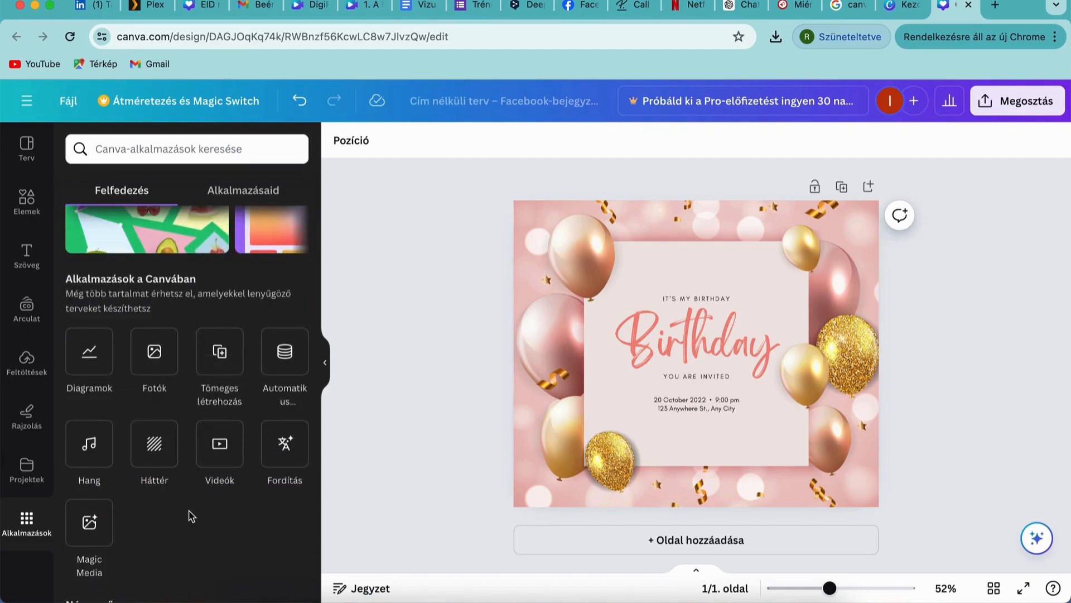
{"action": "scroll", "coordinate": [191, 516], "scroll_direction": "down", "scroll_amount": 1}
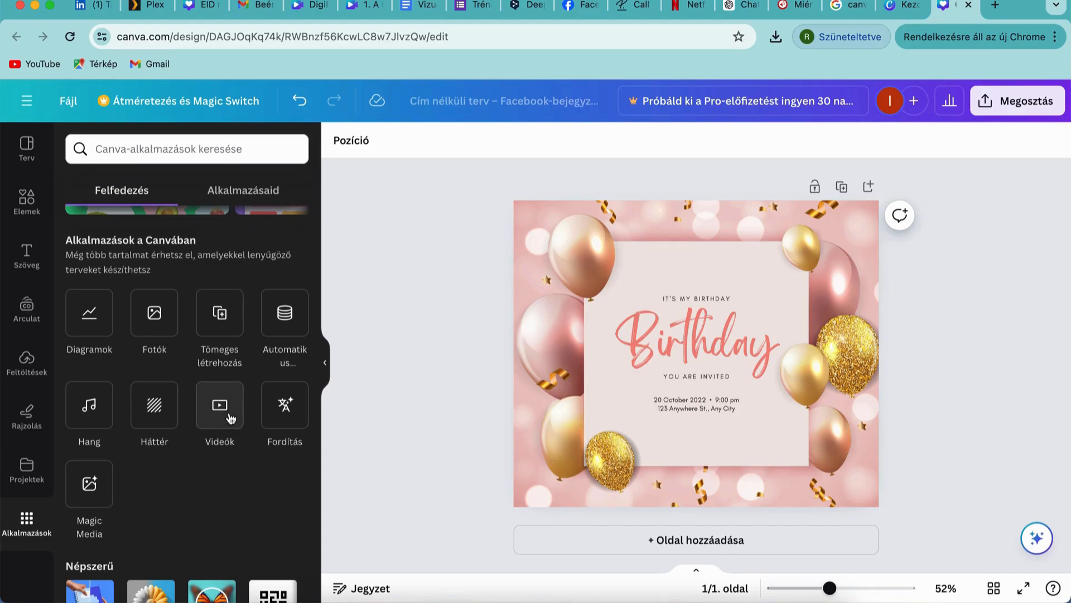
{"action": "scroll", "coordinate": [230, 418], "scroll_direction": "up", "scroll_amount": 2}
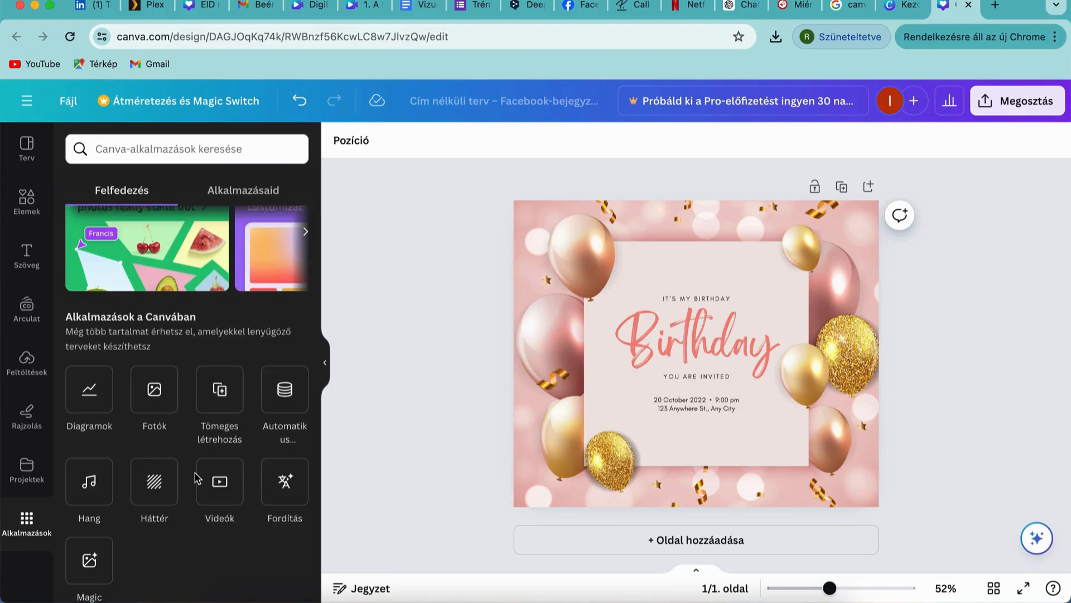
{"action": "scroll", "coordinate": [196, 477], "scroll_direction": "up", "scroll_amount": 6}
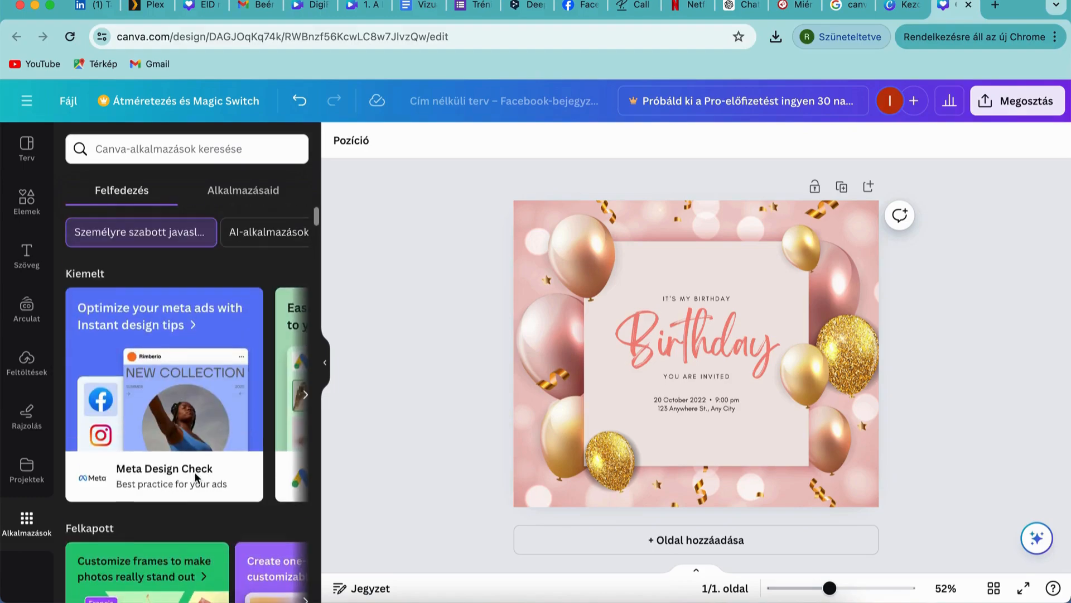
Search the templates for "Meghívó" and apply the Pink and Green Minimalist Wedding Invitation Facebook Post template.
{"action": "left_click", "coordinate": [26, 148]}
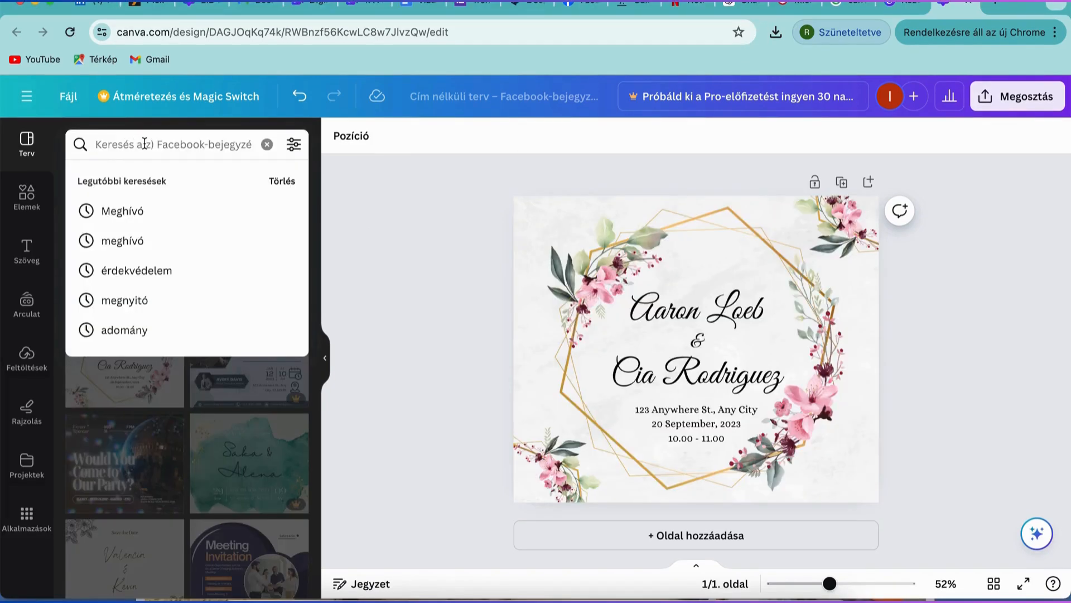
{"action": "left_click", "coordinate": [129, 211]}
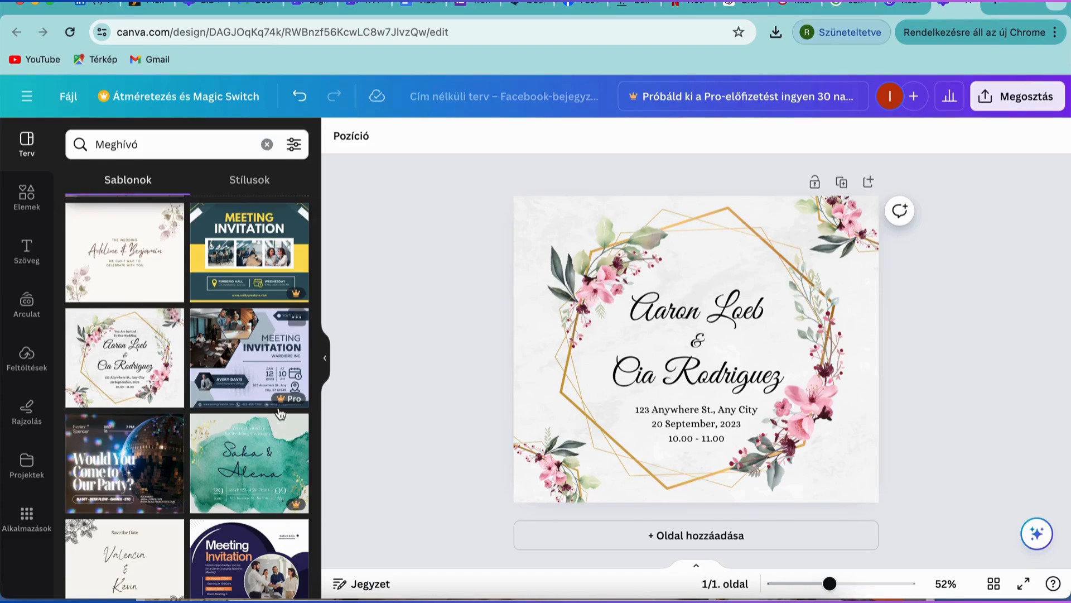
{"action": "left_click", "coordinate": [164, 366]}
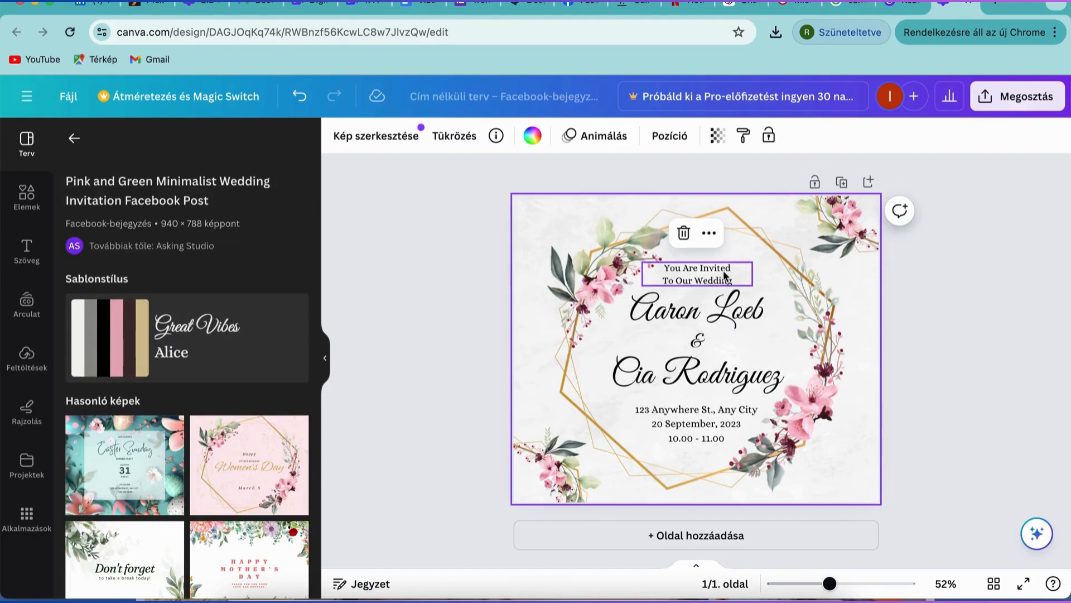
Replace the small "You Are Invited To Our Wedding" text with "Szülinap".
{"action": "left_click", "coordinate": [684, 279]}
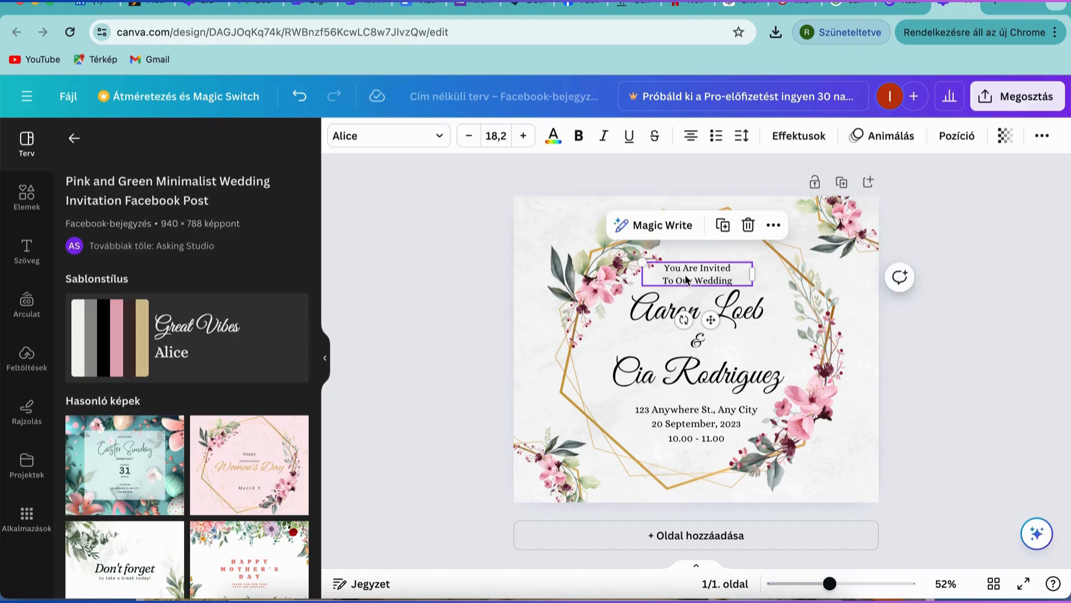
{"action": "double_click", "coordinate": [735, 282]}
{"action": "key", "text": "BackSpace"}
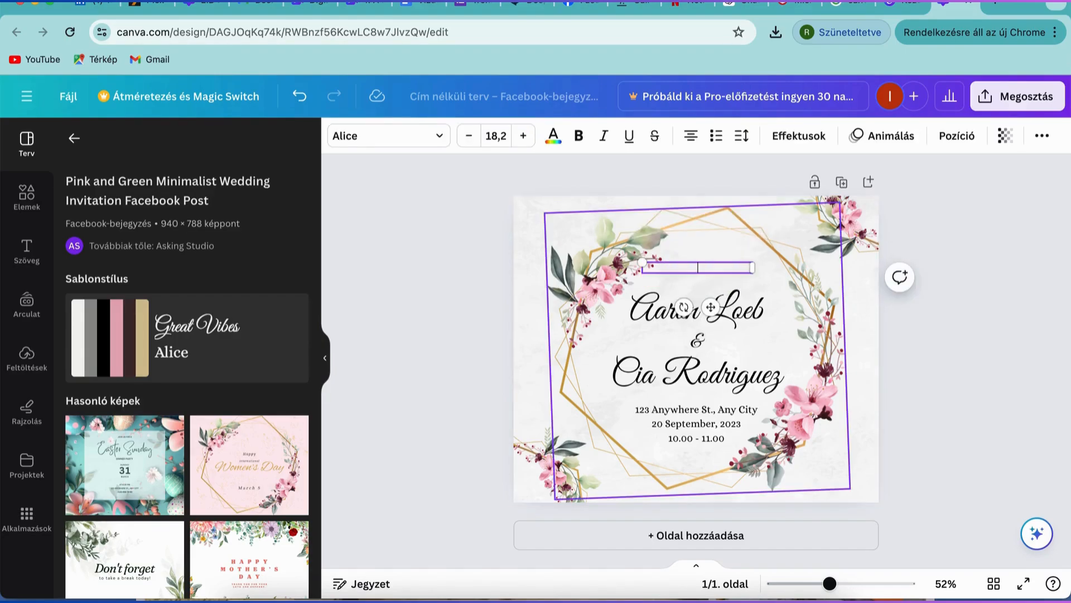
{"action": "type", "text": "Szülinap"}
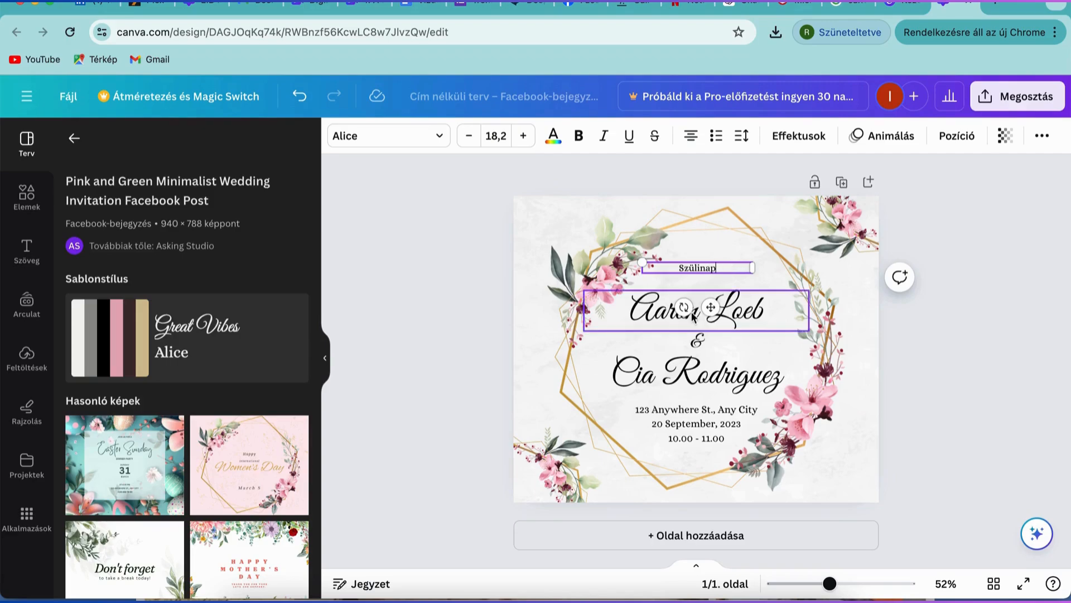
Delete the small "Szülinap" text box above the first name.
{"action": "left_click", "coordinate": [684, 283]}
{"action": "left_click", "coordinate": [682, 270]}
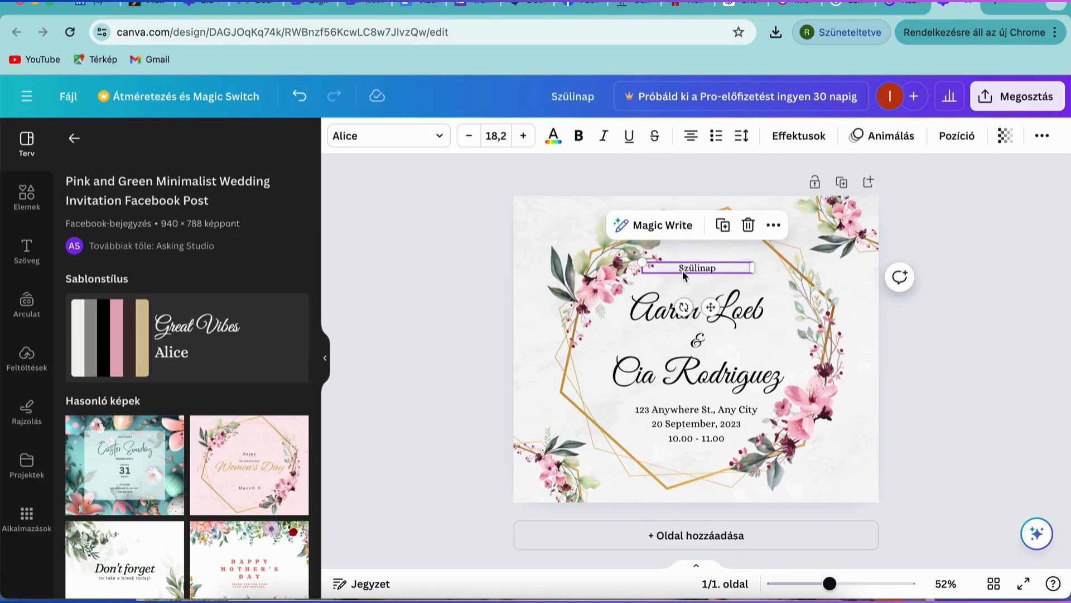
{"action": "left_click", "coordinate": [748, 226]}
Move the upper name text higher into the freed space and replace it with "Szülinapi Meghívó".
{"action": "left_click", "coordinate": [717, 313]}
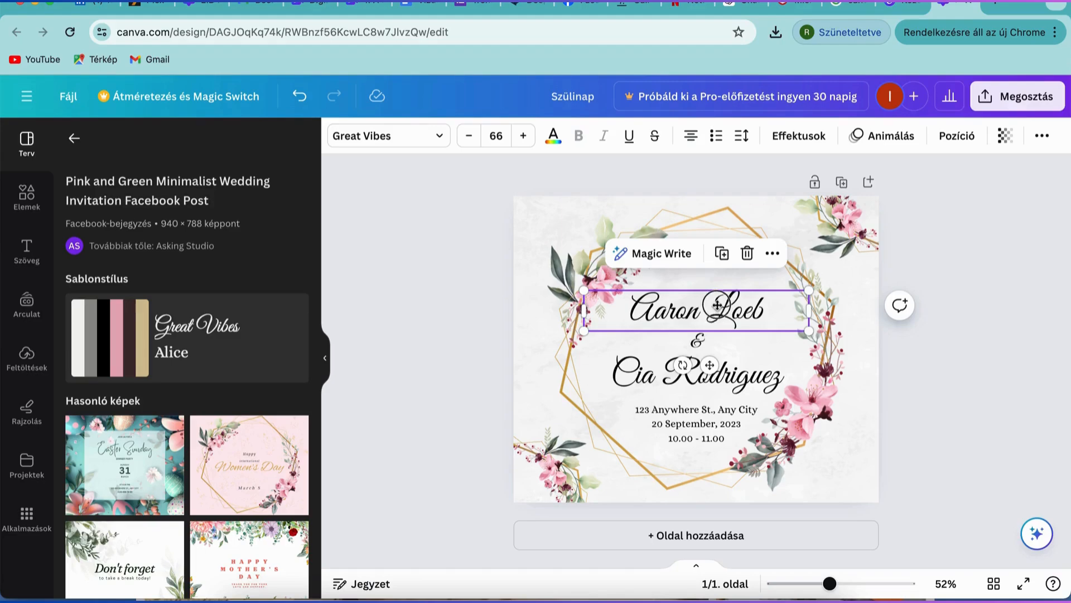
{"action": "left_click_drag", "start_coordinate": [717, 313], "coordinate": [724, 281]}
{"action": "double_click", "coordinate": [769, 281]}
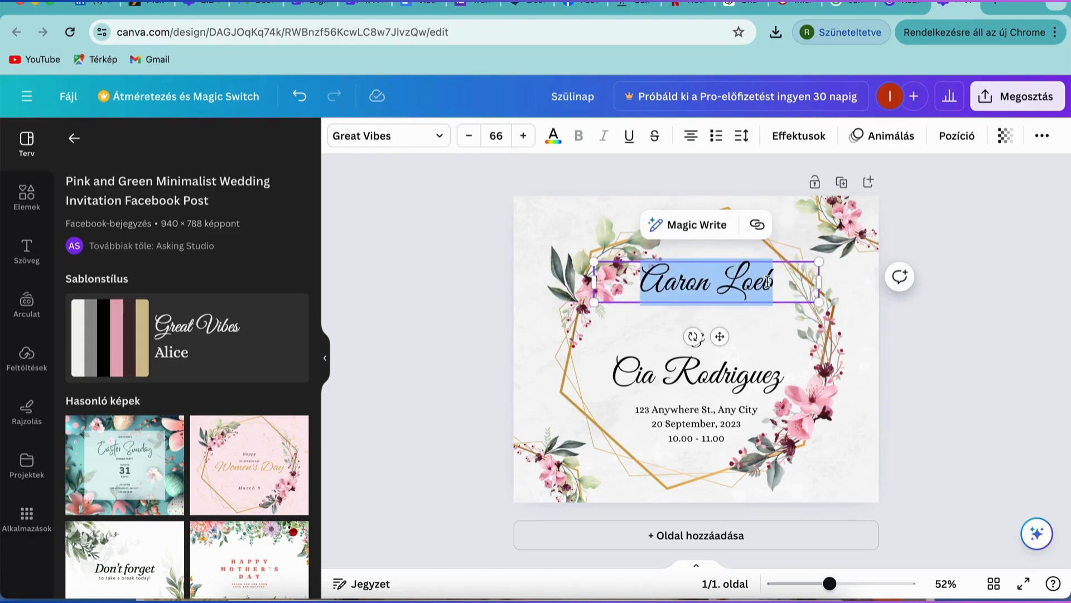
{"action": "key", "text": "BackSpace"}
{"action": "type", "text": "Szül"}
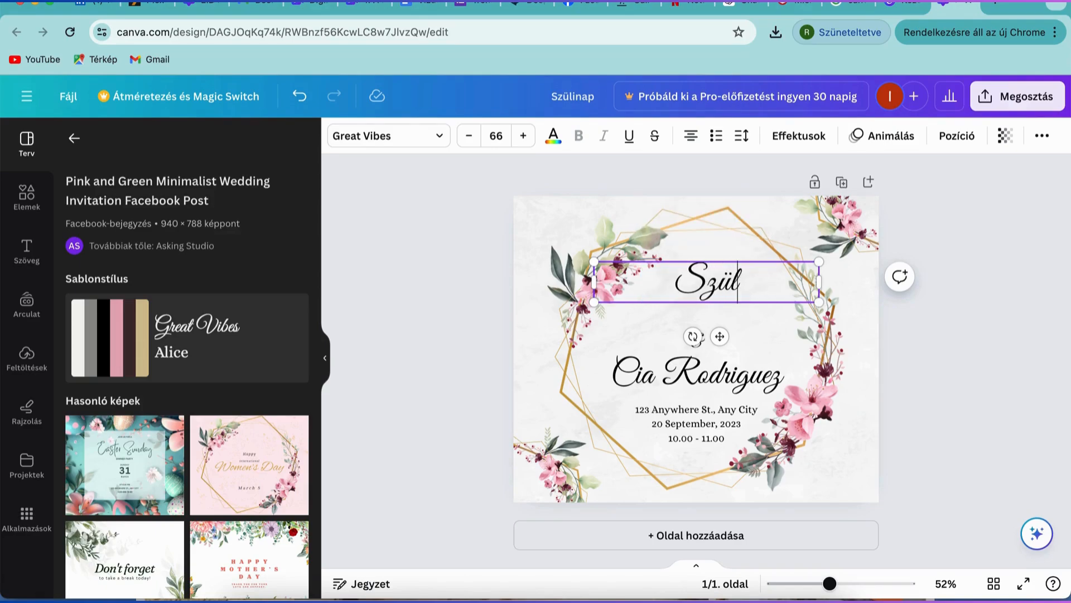
{"action": "type", "text": "inapi Meghívó"}
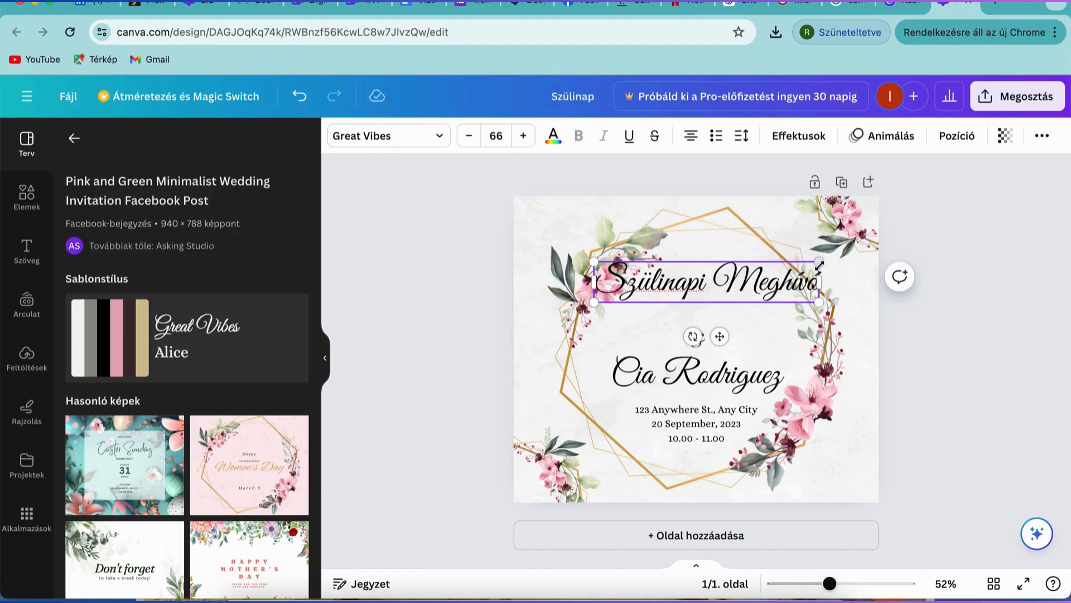
Shrink the "Szülinapi Meghívó" heading to a font size of about 50.4 and reposition it inside the gold frame.
{"action": "left_click_drag", "start_coordinate": [818, 261], "coordinate": [767, 283]}
{"action": "mouse_move", "coordinate": [685, 286]}
{"action": "left_mouse_down"}
{"action": "mouse_move", "coordinate": [717, 279]}
{"action": "mouse_move", "coordinate": [703, 295]}
{"action": "left_mouse_up"}
{"action": "left_click", "coordinate": [731, 331]}
{"action": "left_click", "coordinate": [729, 320]}
{"action": "left_click", "coordinate": [720, 300]}
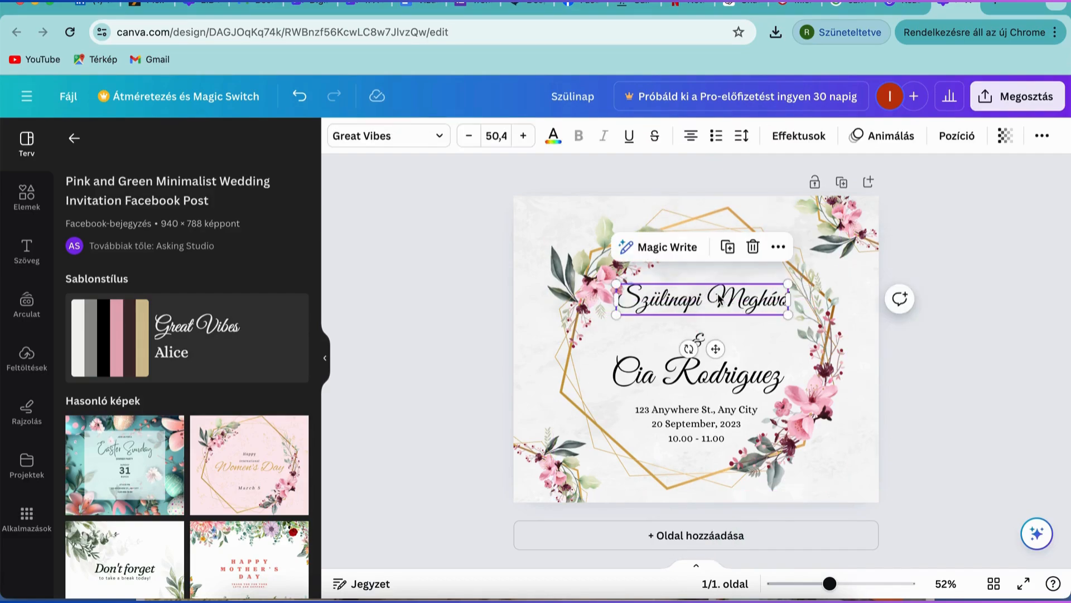
Select the whole "Szülinapi Meghívó" heading text and reduce its font size to 48.4.
{"action": "double_click", "coordinate": [720, 300]}
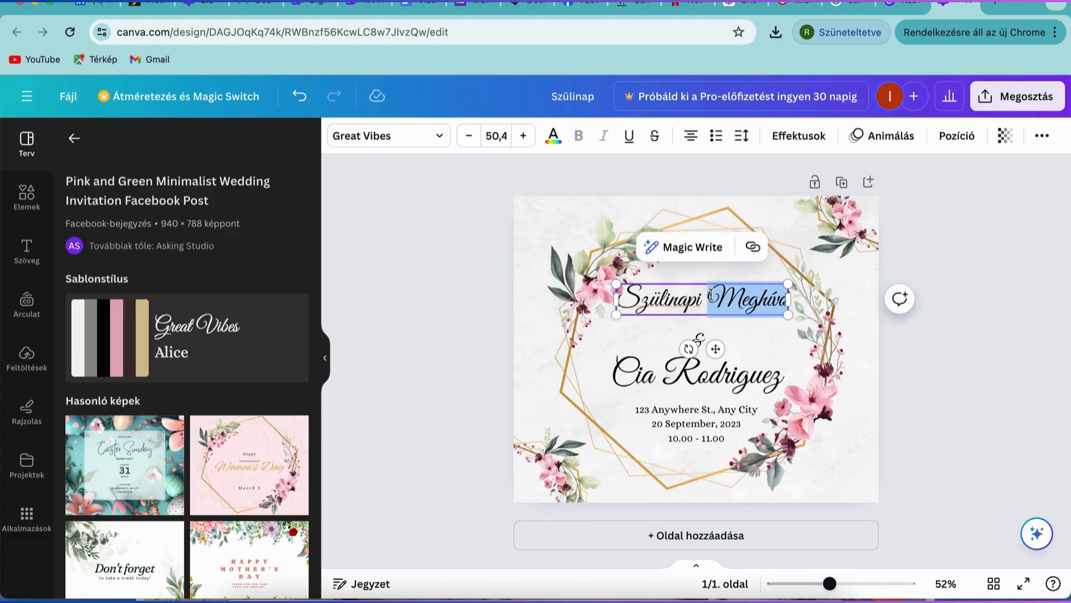
{"action": "left_click", "coordinate": [686, 301]}
{"action": "left_click_drag", "start_coordinate": [635, 299], "coordinate": [785, 300]}
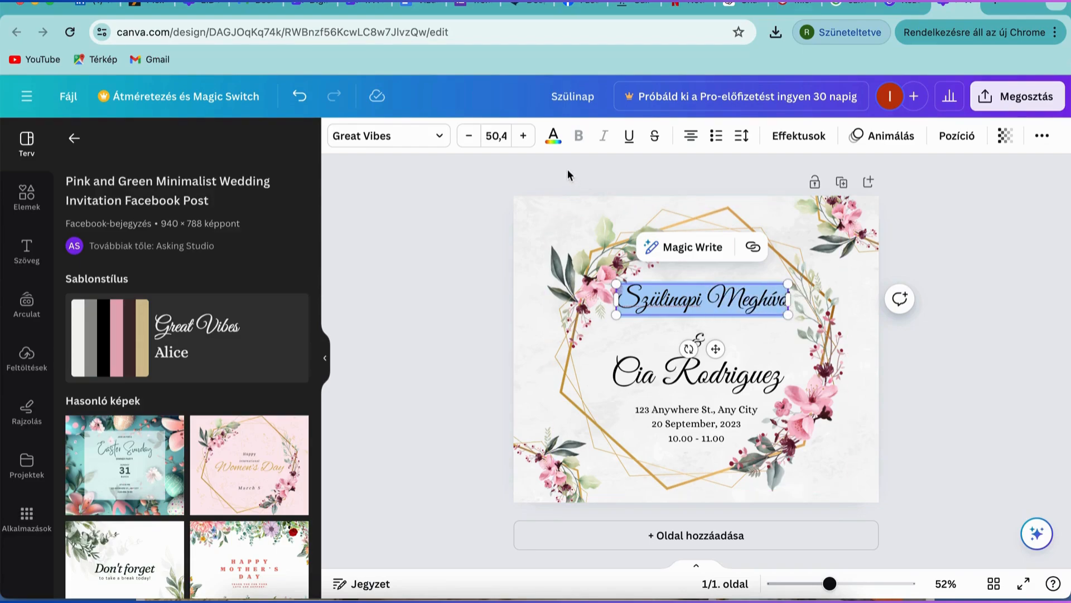
{"action": "left_click", "coordinate": [471, 136]}
{"action": "left_click", "coordinate": [472, 137]}
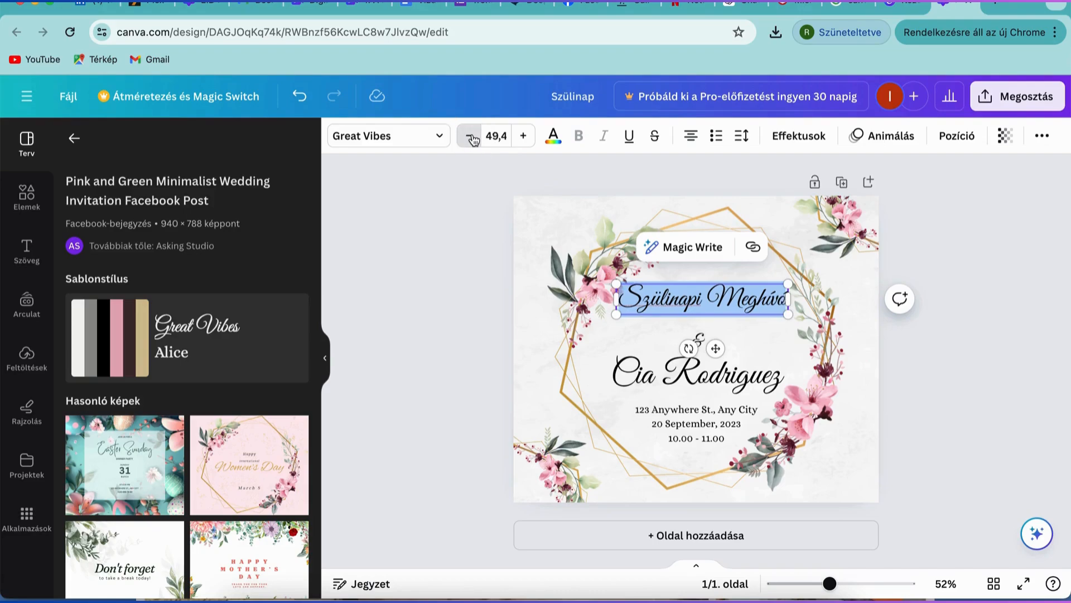
{"action": "left_click", "coordinate": [471, 136]}
{"action": "left_click", "coordinate": [525, 137]}
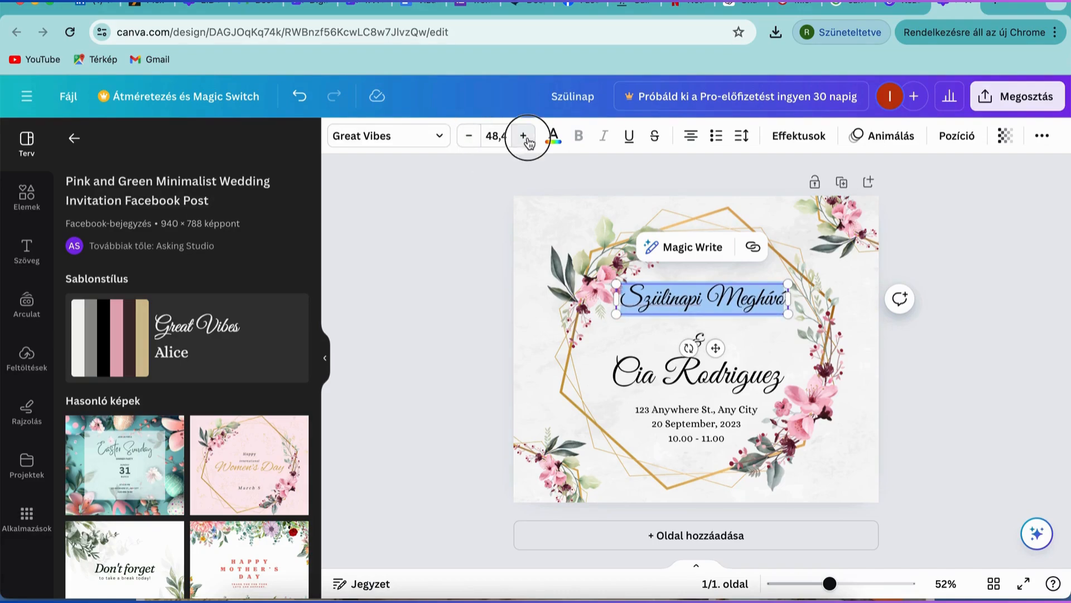
{"action": "left_click", "coordinate": [525, 138]}
{"action": "left_click", "coordinate": [525, 138]}
{"action": "left_click", "coordinate": [471, 137]}
{"action": "left_click", "coordinate": [471, 137]}
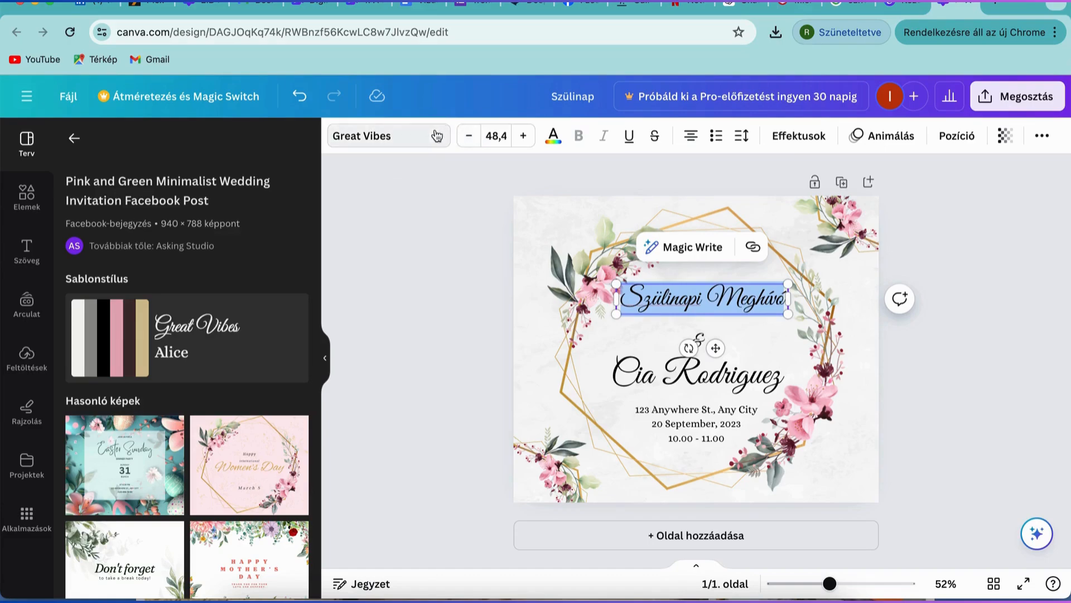
Try IM Fell English SC and Agrandir on the "Szülinapi Meghívó" heading and settle on the Lora font.
{"action": "left_click", "coordinate": [385, 136]}
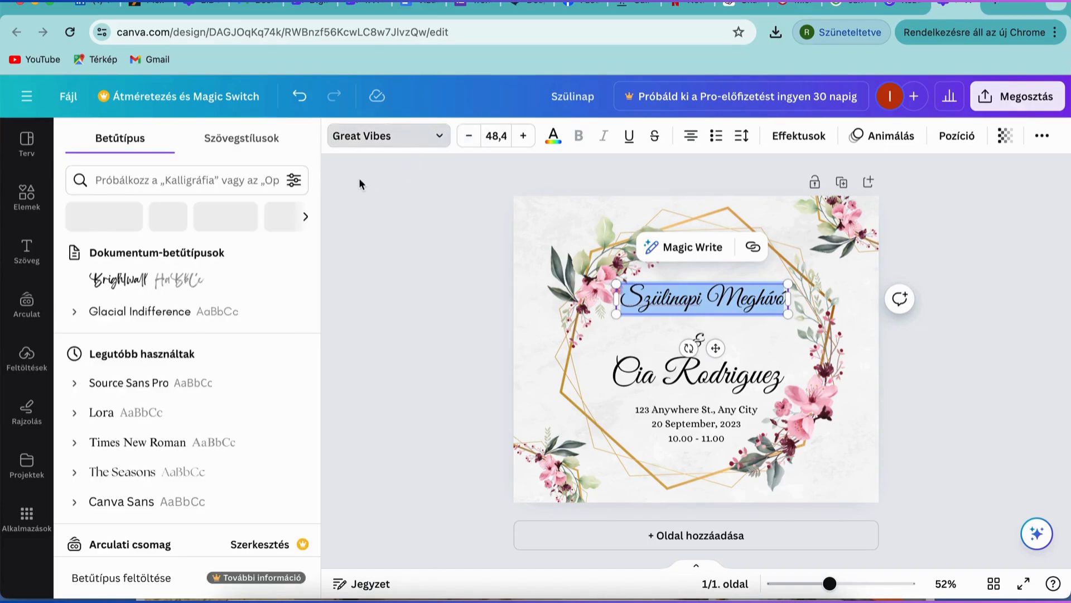
{"action": "left_click", "coordinate": [170, 382]}
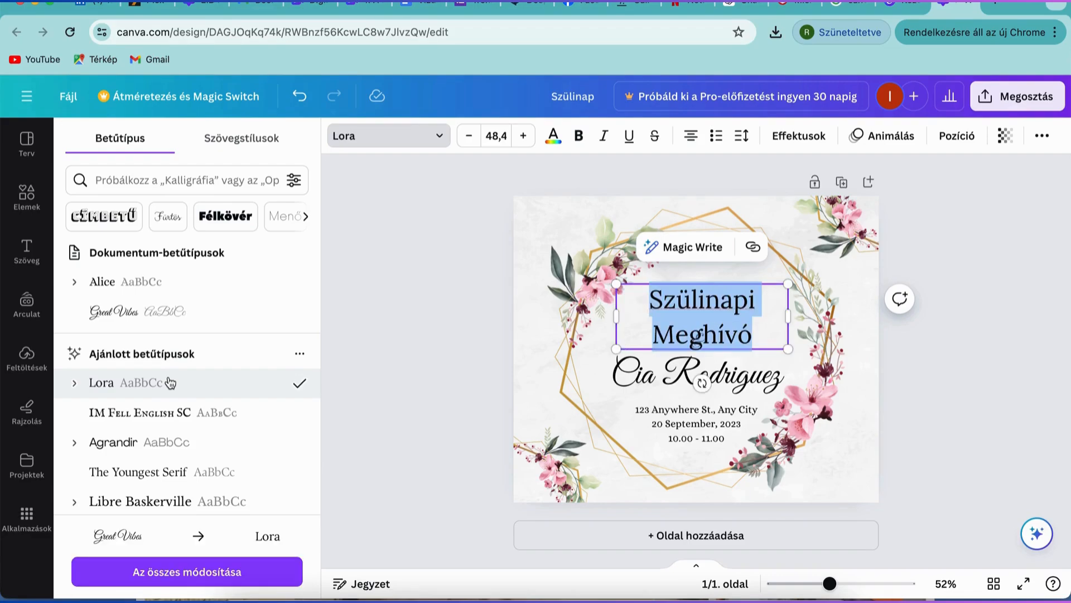
{"action": "left_click", "coordinate": [147, 415]}
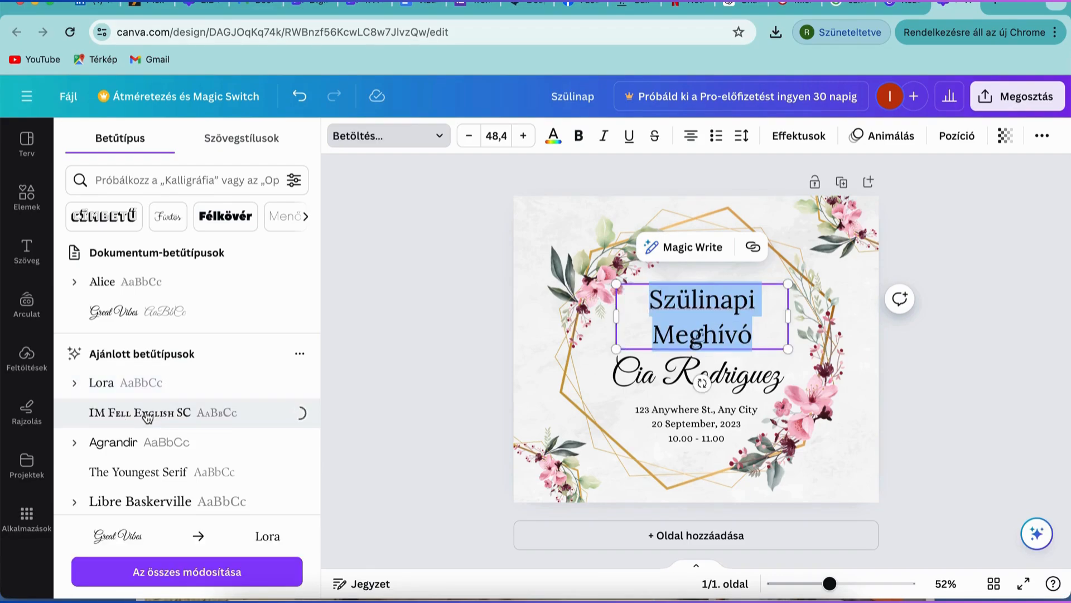
{"action": "left_click", "coordinate": [139, 444]}
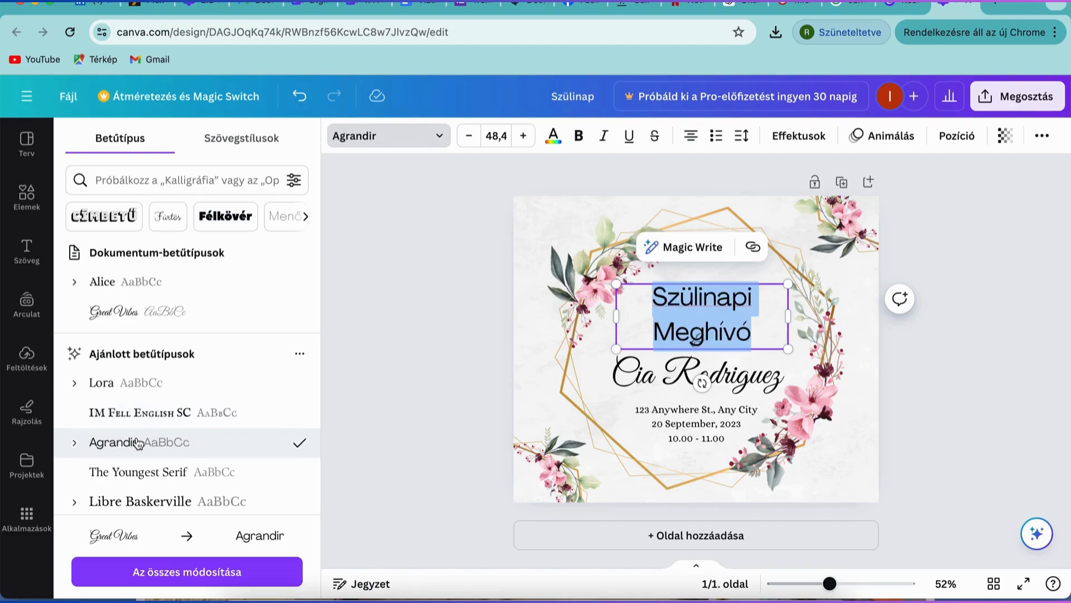
{"action": "left_click", "coordinate": [132, 387]}
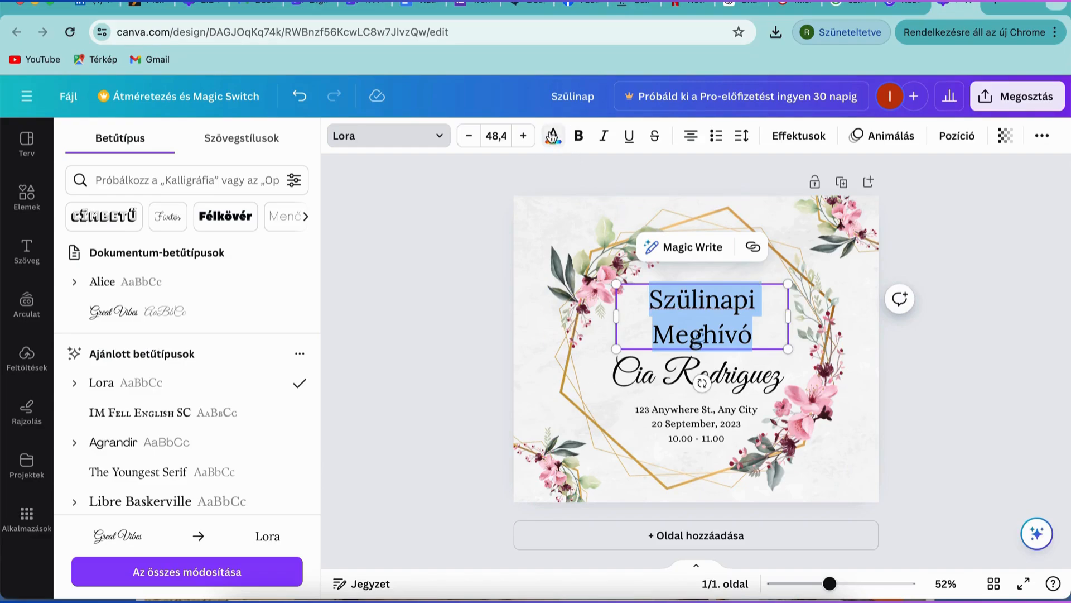
Try the pink photo colour on the "Szülinapi Meghívó" heading and set the text back to black.
{"action": "left_click", "coordinate": [552, 137]}
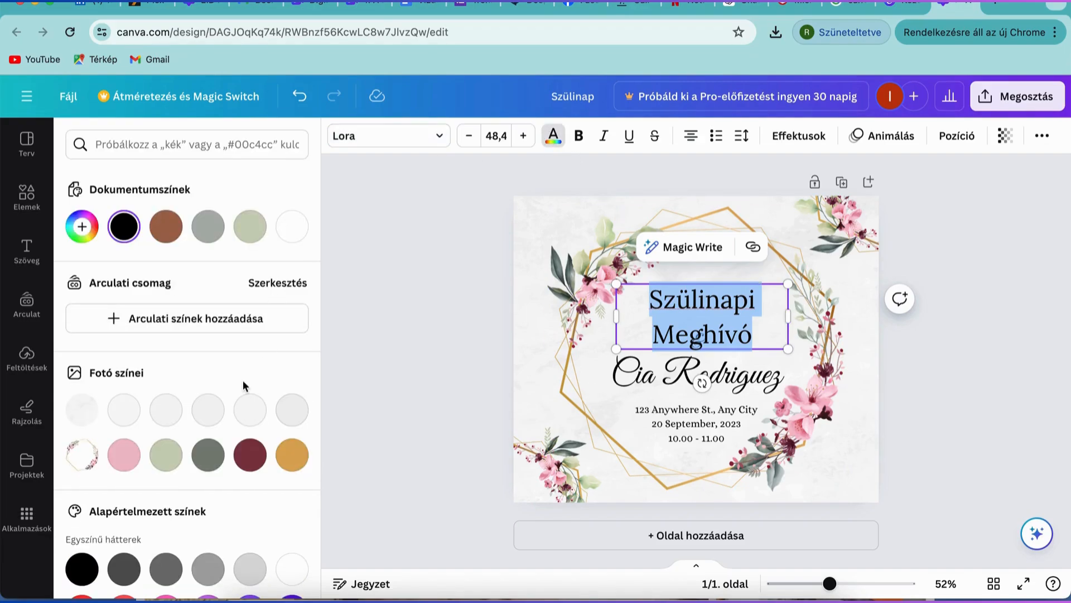
{"action": "left_click", "coordinate": [82, 226]}
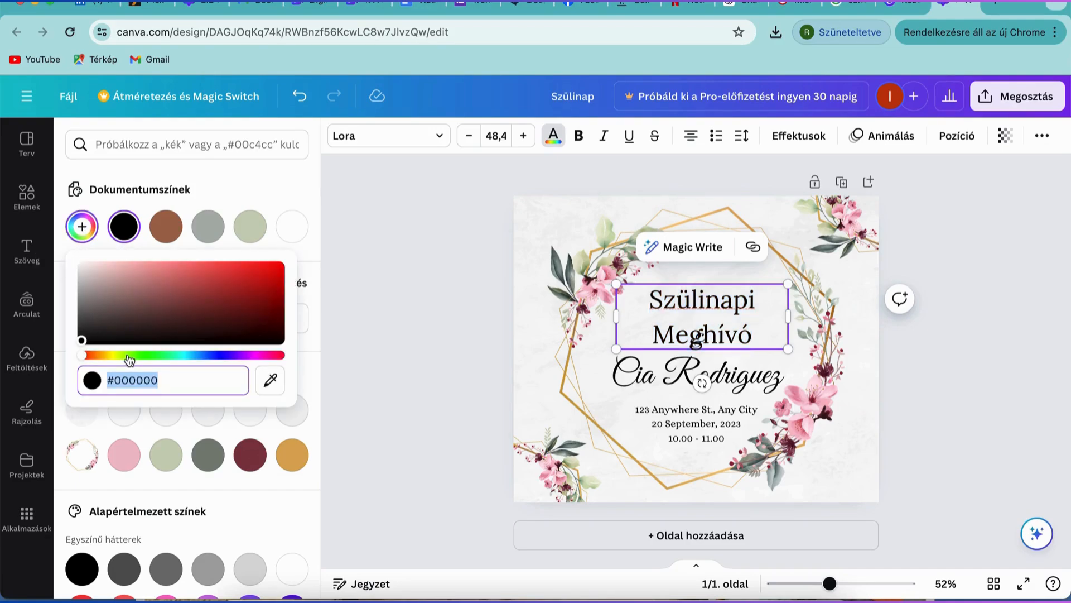
{"action": "left_click_drag", "start_coordinate": [128, 356], "coordinate": [157, 356]}
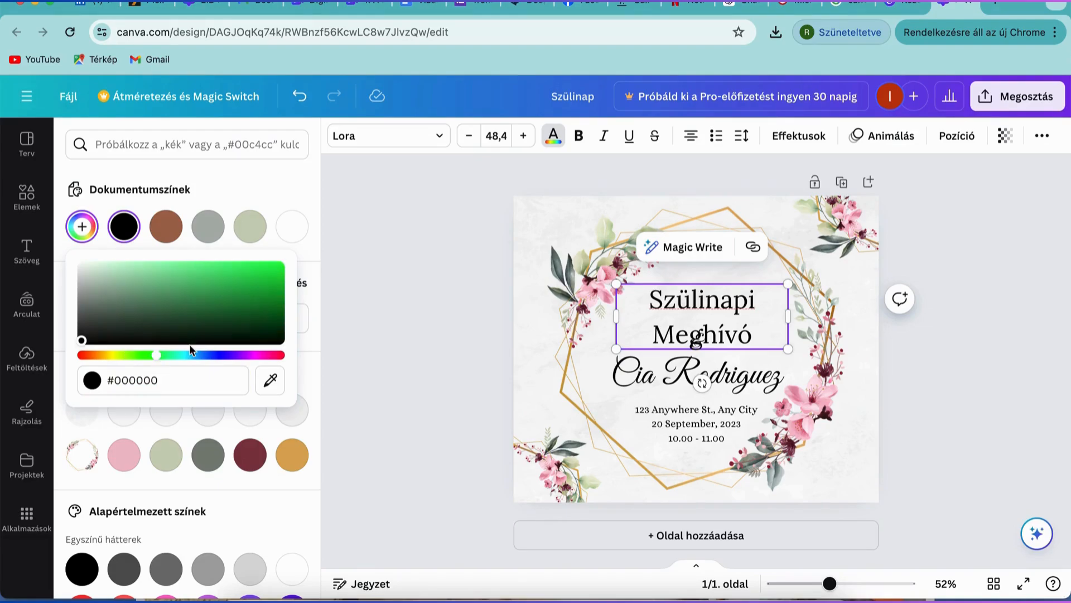
{"action": "left_click", "coordinate": [312, 249]}
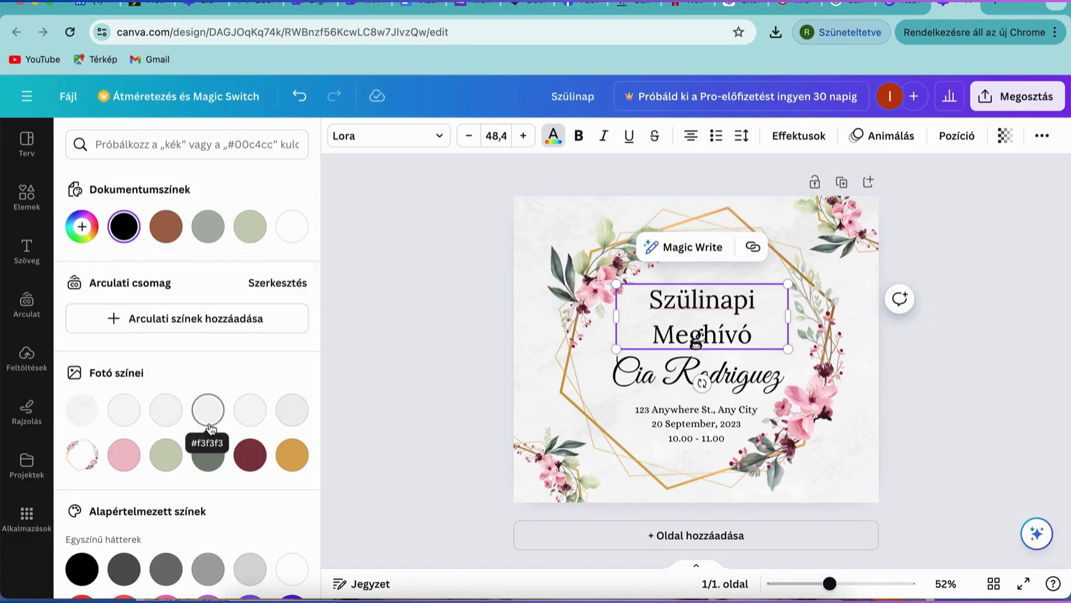
{"action": "scroll", "coordinate": [210, 429], "scroll_direction": "down", "scroll_amount": 2}
{"action": "left_click", "coordinate": [133, 382]}
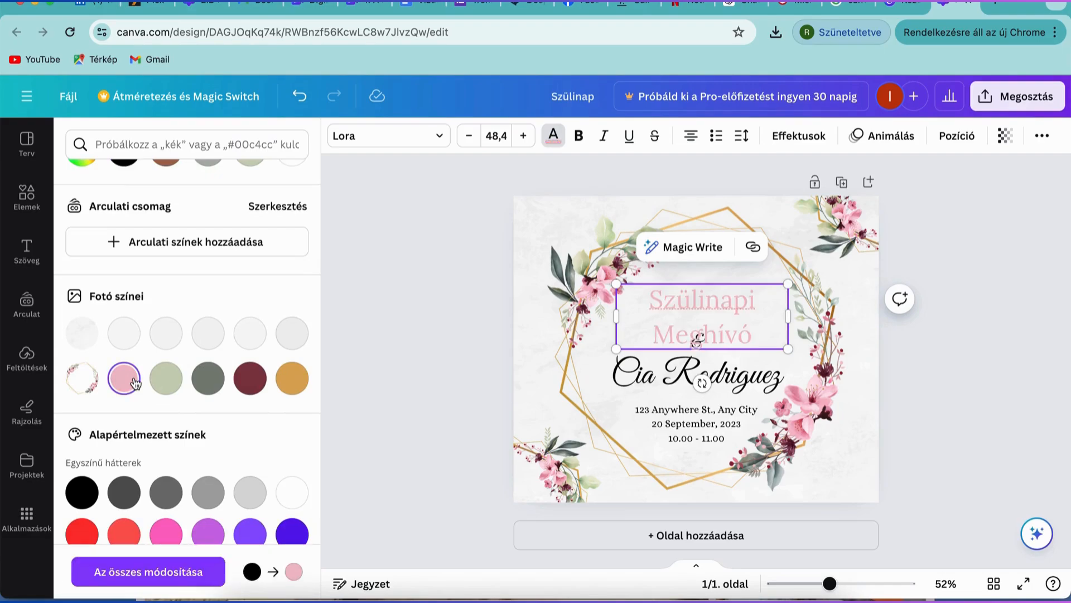
{"action": "left_click", "coordinate": [89, 492]}
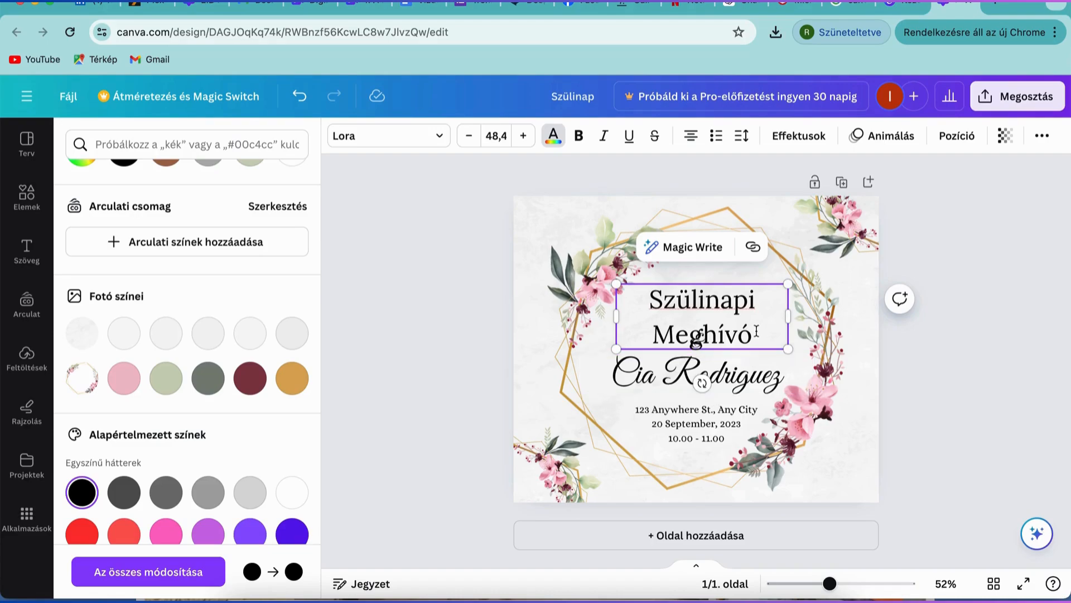
Replace the lower name text with the celebrant's first name followed by "szülinapi bulija".
{"action": "left_click", "coordinate": [745, 383]}
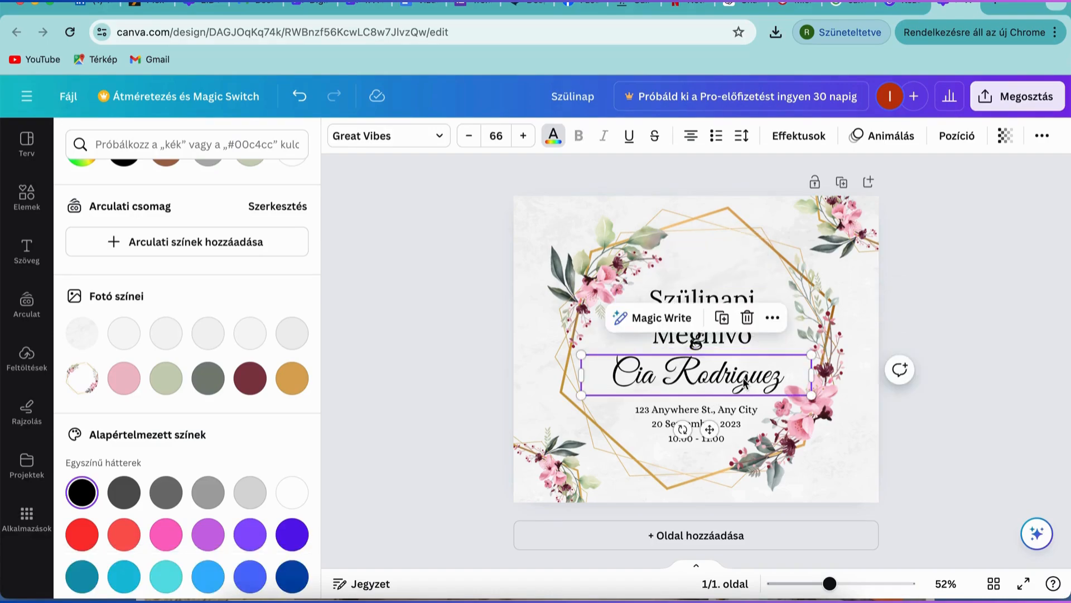
{"action": "double_click", "coordinate": [745, 382]}
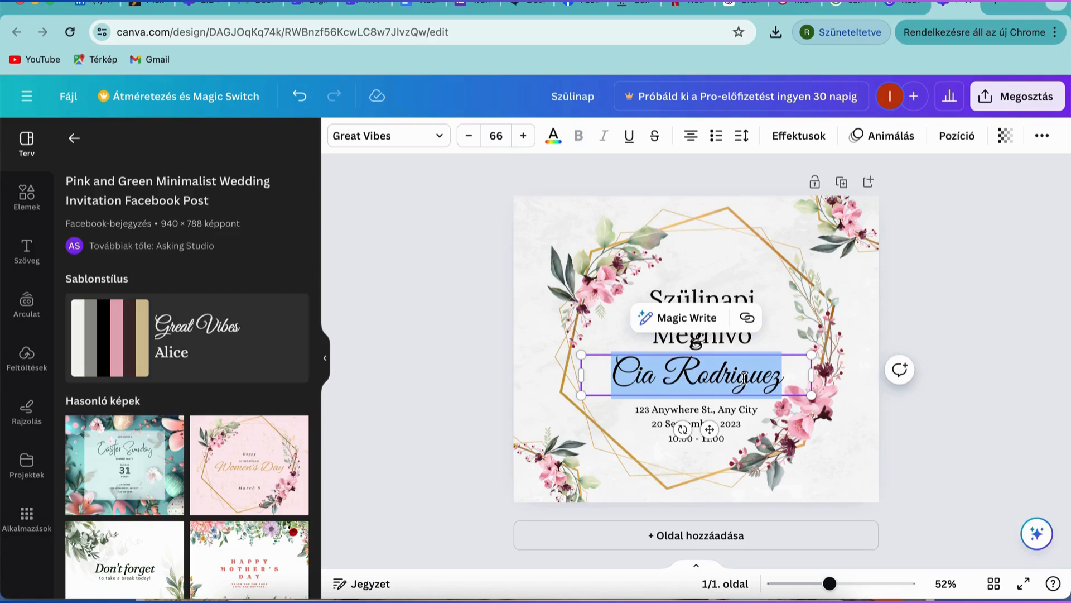
{"action": "type", "text": "Viktória s"}
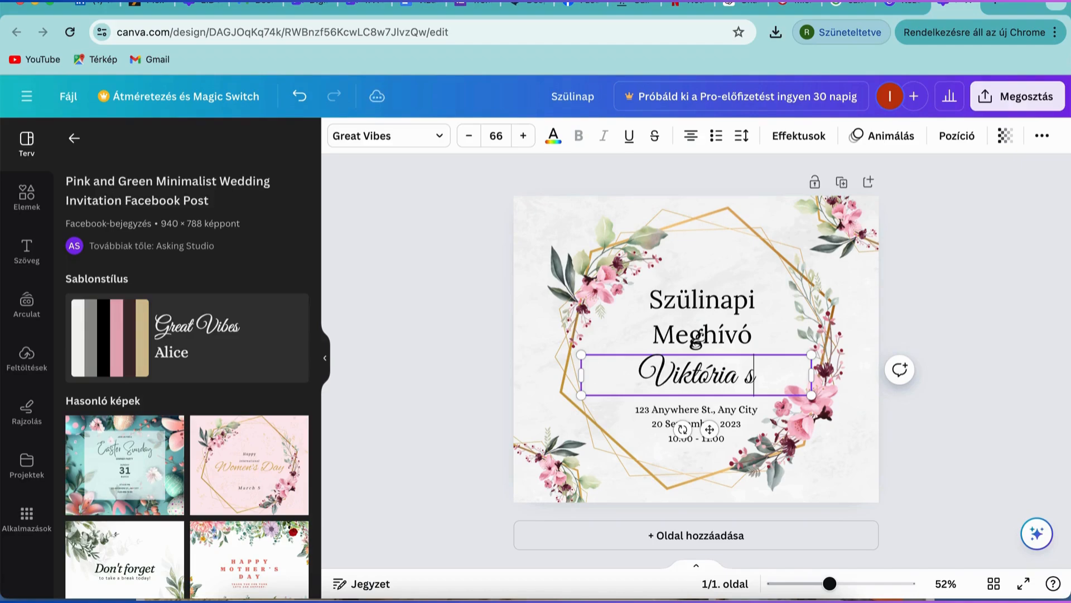
{"action": "type", "text": "zülinapi bulija"}
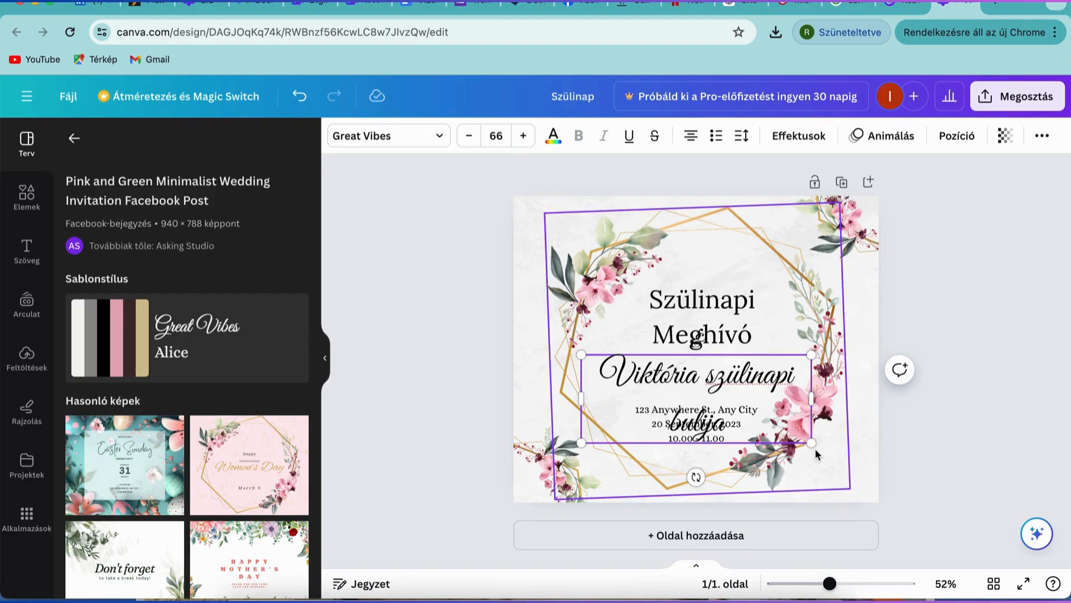
Reduce the font size of the whole "szülinapi bulija" line to 50 so it fits on one line.
{"action": "left_click_drag", "start_coordinate": [755, 431], "coordinate": [600, 376]}
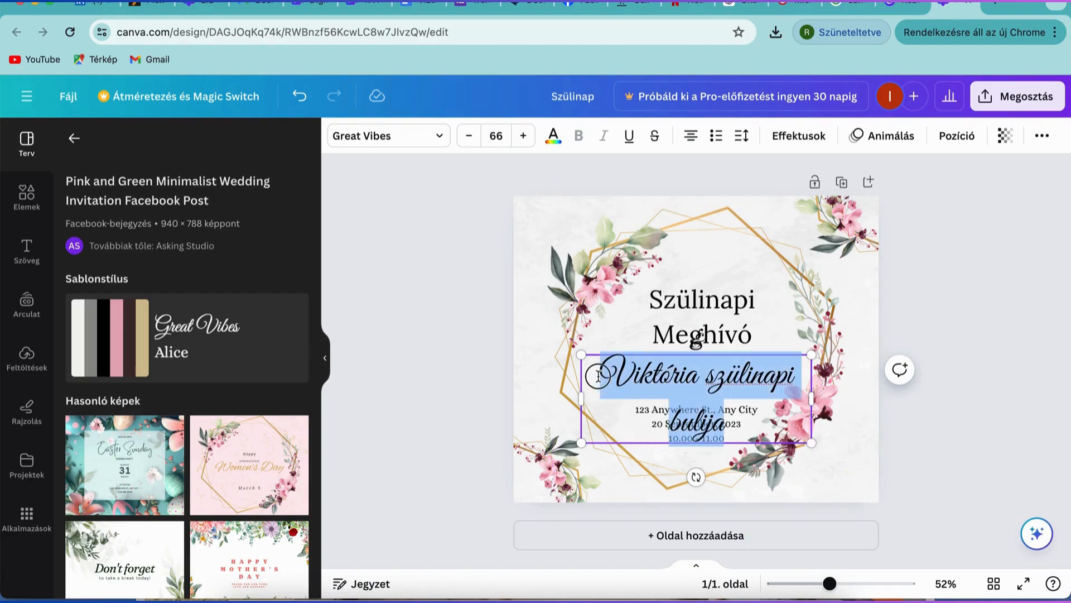
{"action": "left_click", "coordinate": [468, 136]}
{"action": "left_click", "coordinate": [469, 137]}
{"action": "left_click", "coordinate": [469, 136]}
{"action": "left_click", "coordinate": [468, 136]}
{"action": "left_click", "coordinate": [469, 136]}
{"action": "left_click", "coordinate": [469, 136]}
{"action": "left_click", "coordinate": [469, 136]}
{"action": "left_click", "coordinate": [469, 136]}
{"action": "left_click", "coordinate": [468, 136]}
{"action": "left_click", "coordinate": [469, 137]}
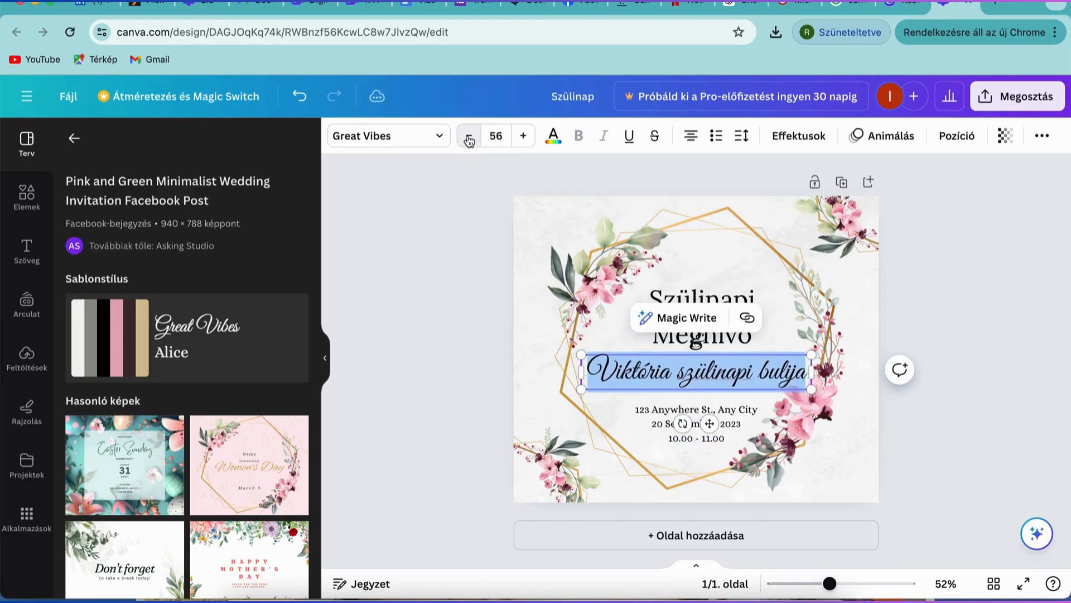
{"action": "left_click", "coordinate": [469, 136]}
{"action": "left_click", "coordinate": [469, 136]}
{"action": "left_click", "coordinate": [469, 136]}
{"action": "left_click", "coordinate": [468, 136]}
{"action": "left_click", "coordinate": [469, 137]}
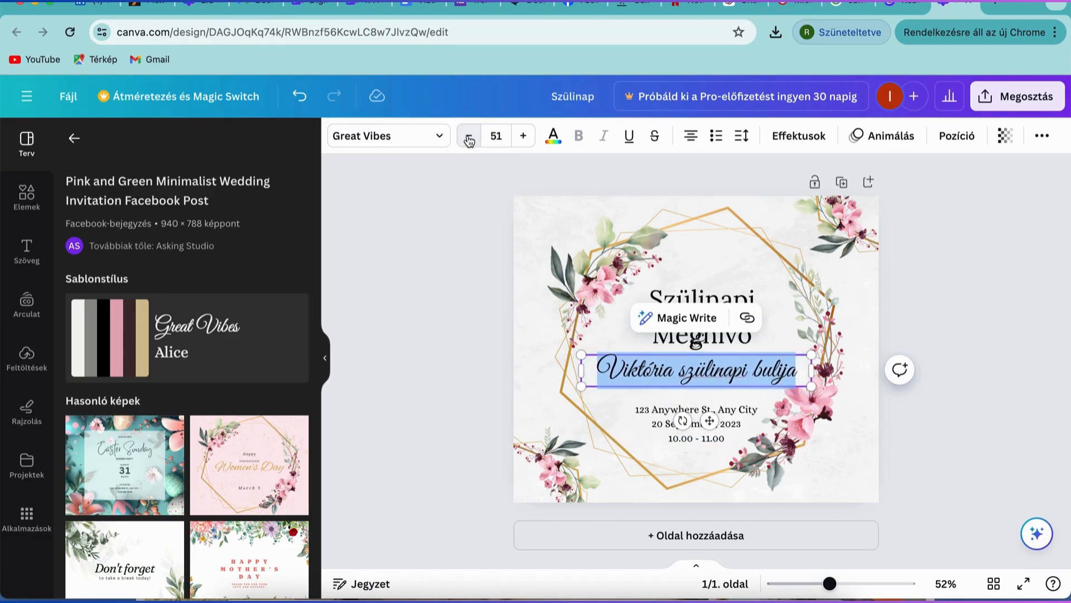
{"action": "left_click", "coordinate": [469, 140]}
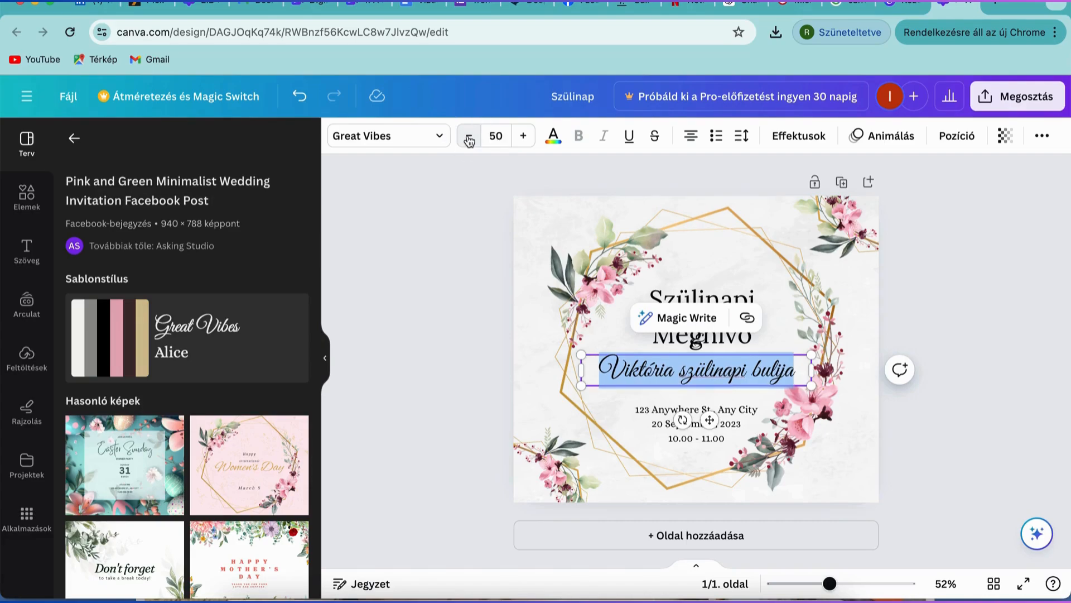
{"action": "left_click", "coordinate": [796, 333]}
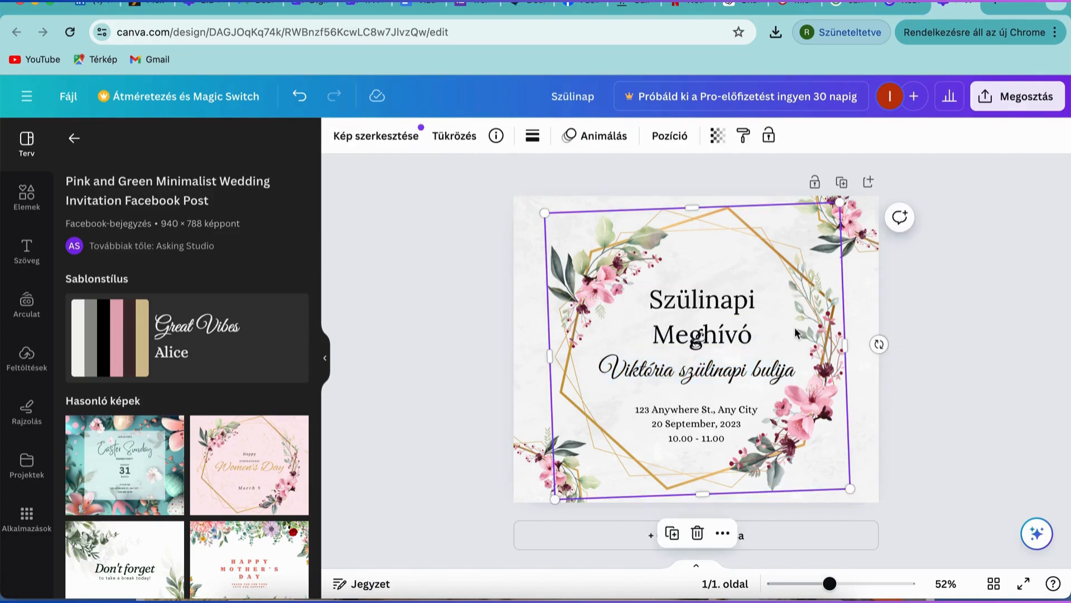
Move the "Szülinapi Meghívó" heading higher in the gold frame and delete the "&" below it.
{"action": "left_click", "coordinate": [723, 300]}
{"action": "left_click_drag", "start_coordinate": [723, 300], "coordinate": [730, 270]}
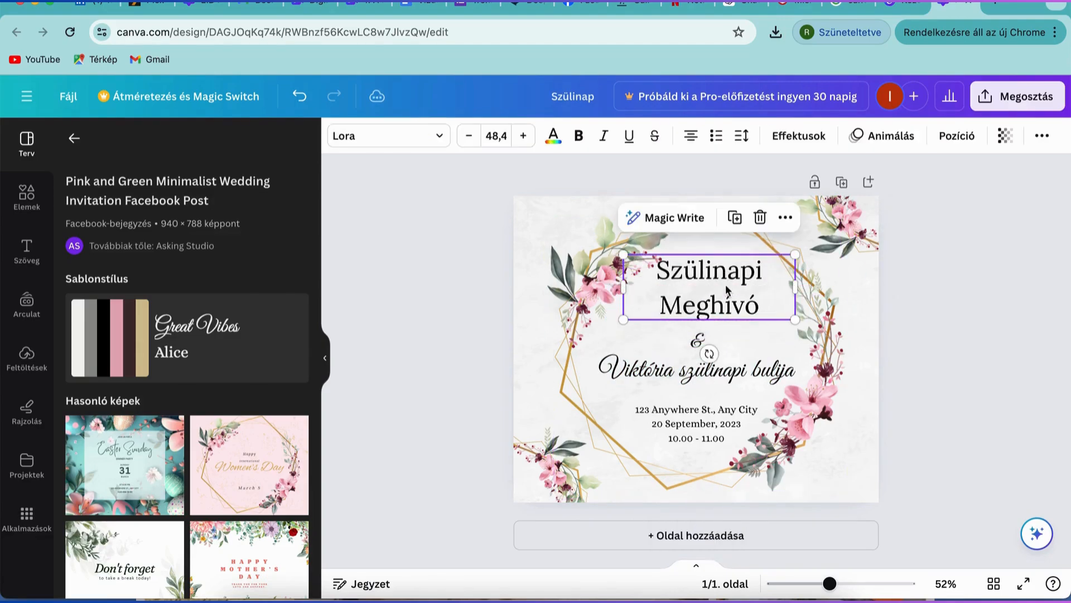
{"action": "left_click", "coordinate": [702, 343]}
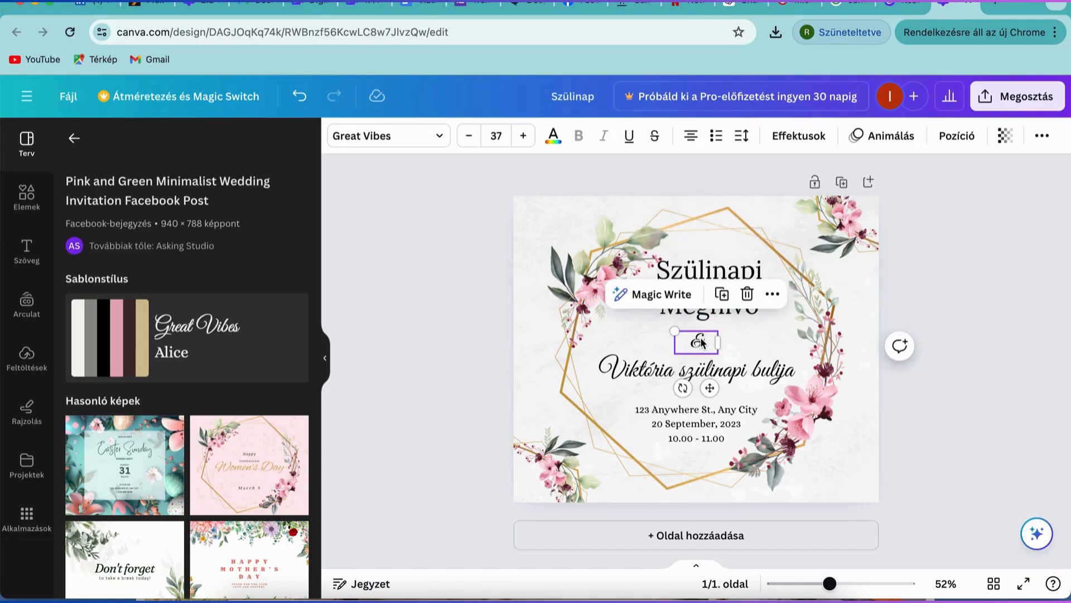
{"action": "left_click", "coordinate": [748, 294]}
Move the "szülinapi bulija" line and the address and date block up, closer to the heading.
{"action": "left_click", "coordinate": [720, 369]}
{"action": "left_click_drag", "start_coordinate": [720, 369], "coordinate": [718, 346]}
{"action": "left_click", "coordinate": [711, 423]}
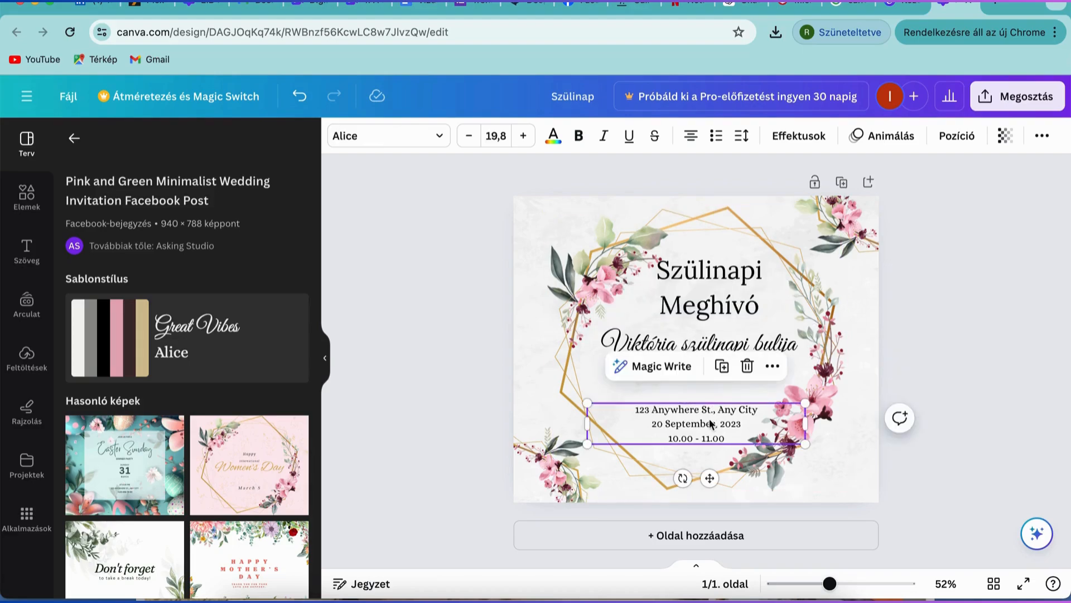
{"action": "left_click_drag", "start_coordinate": [711, 423], "coordinate": [635, 385]}
Replace the placeholder address line with "Helyszín: Budapesti Corvinus Egyetem előtti tér".
{"action": "double_click", "coordinate": [756, 382]}
{"action": "left_click", "coordinate": [760, 381]}
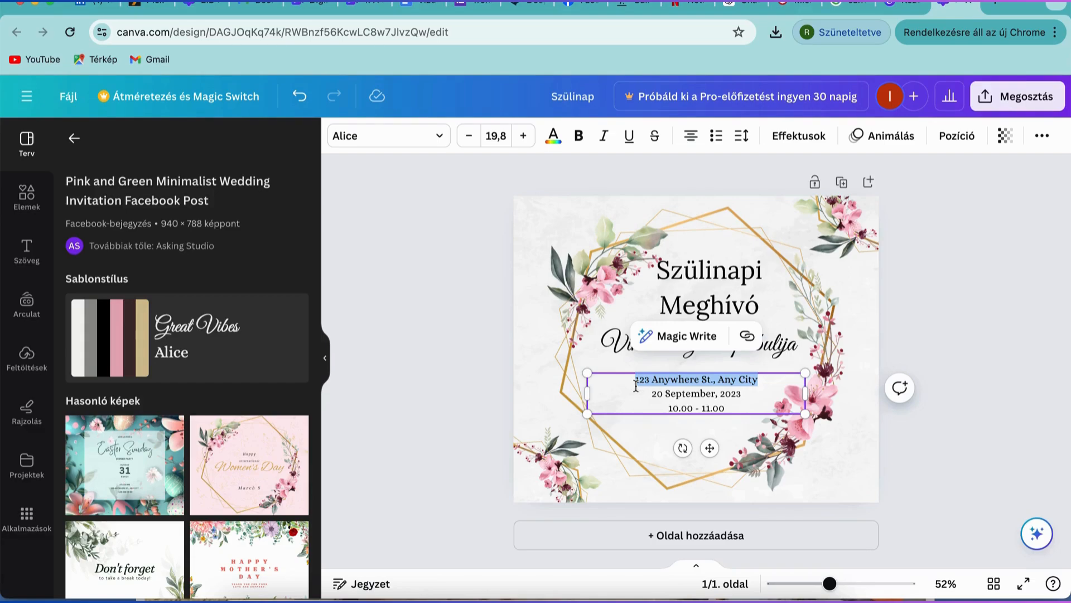
{"action": "type", "text": "Budapesti "}
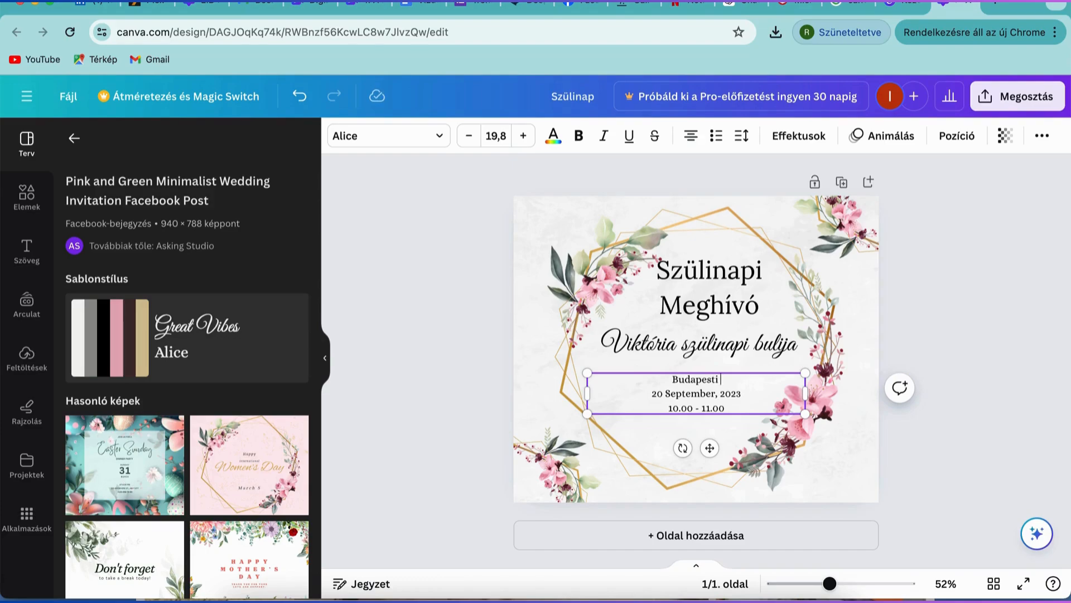
{"action": "type", "text": "Corvinus"}
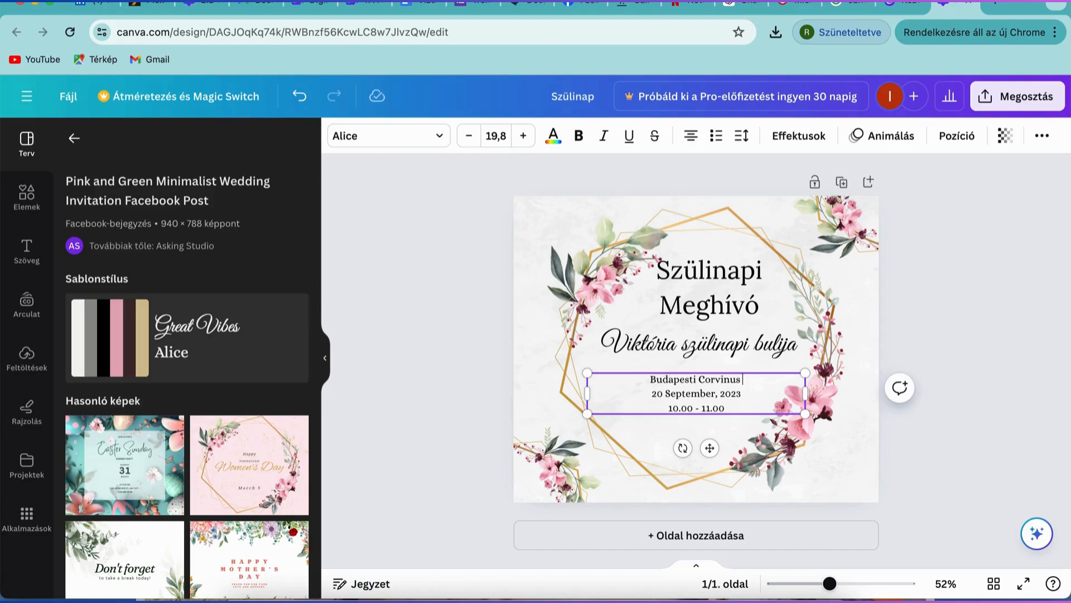
{"action": "type", "text": " Egyetem e"}
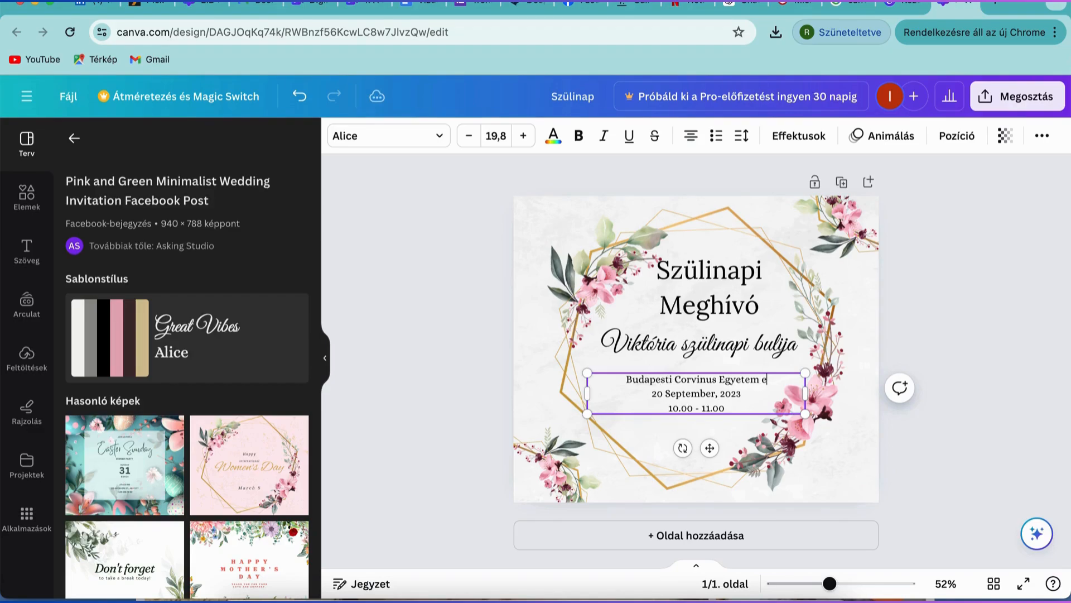
{"action": "type", "text": "lőtti tér"}
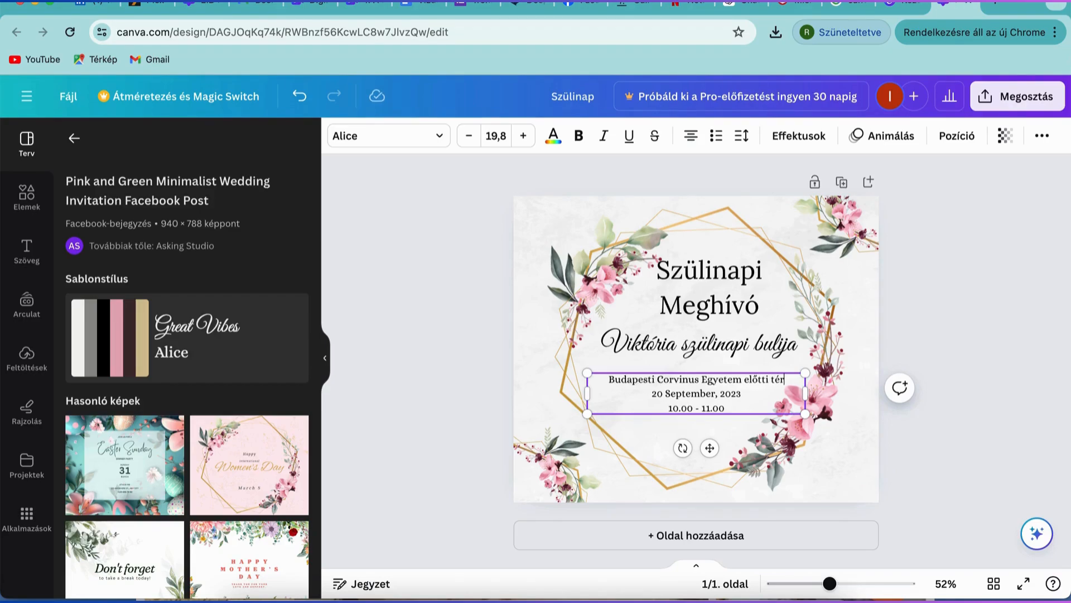
{"action": "type", "text": "e"}
{"action": "key", "text": "BackSpace"}
{"action": "left_click", "coordinate": [603, 379]}
{"action": "type", "text": "Helyszín:"}
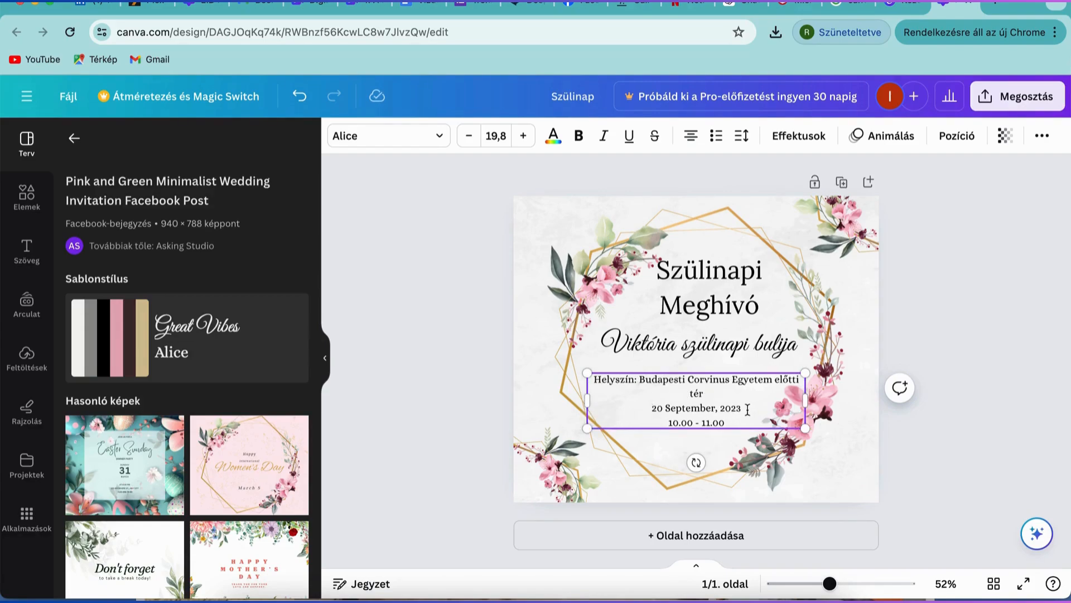
Replace the placeholder date line with "Dátum: 2024.08.29.".
{"action": "left_click_drag", "start_coordinate": [745, 411], "coordinate": [647, 407]}
{"action": "type", "text": "Dátum: 2024.08.29."}
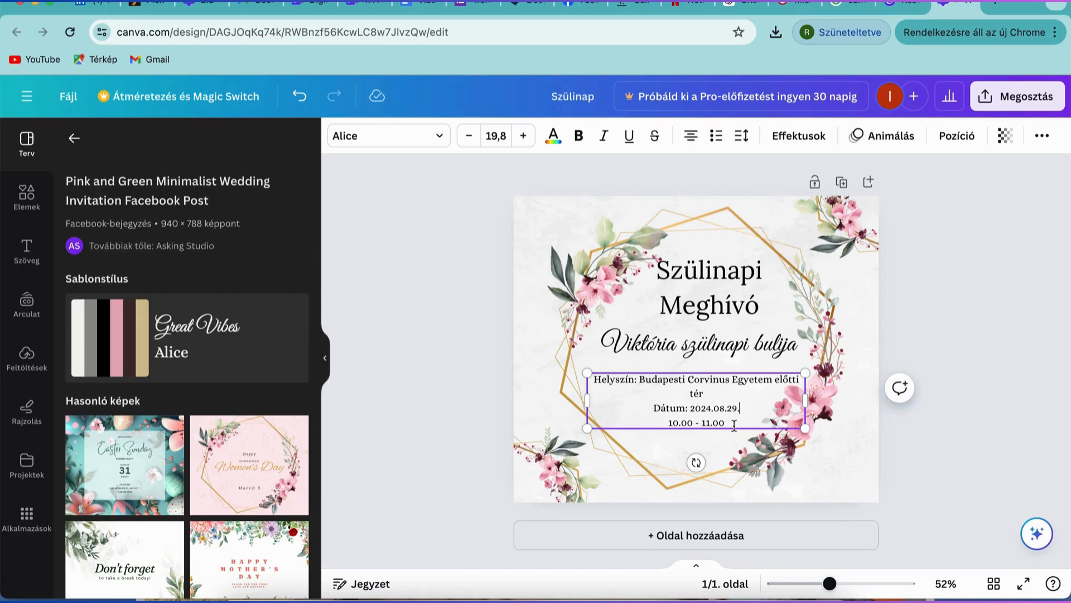
Replace the placeholder time line below the date with "18:00-00:00".
{"action": "left_click_drag", "start_coordinate": [727, 423], "coordinate": [670, 422]}
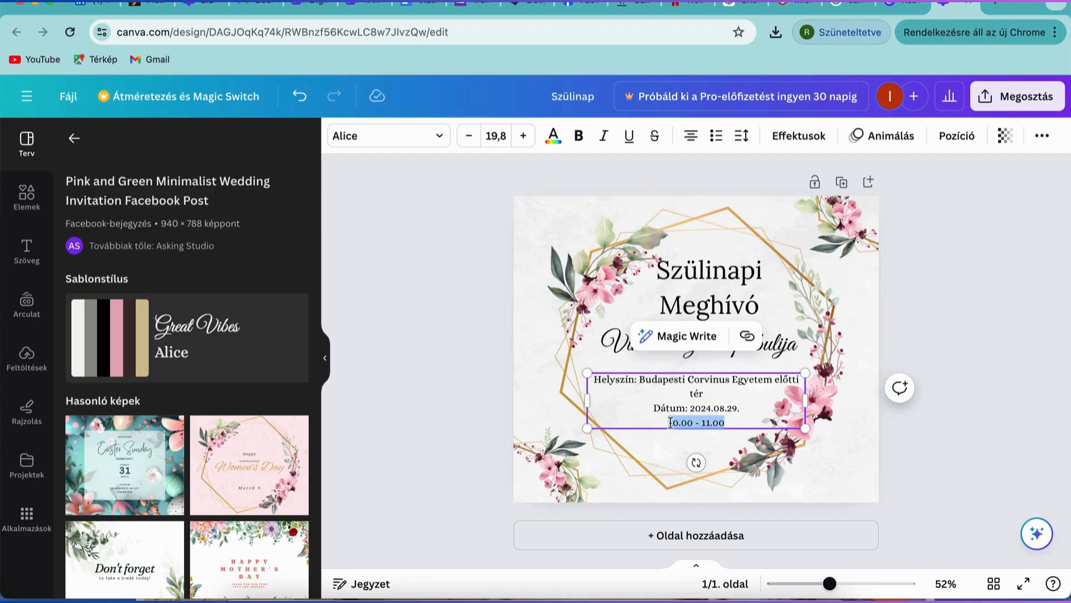
{"action": "type", "text": "18:00-"}
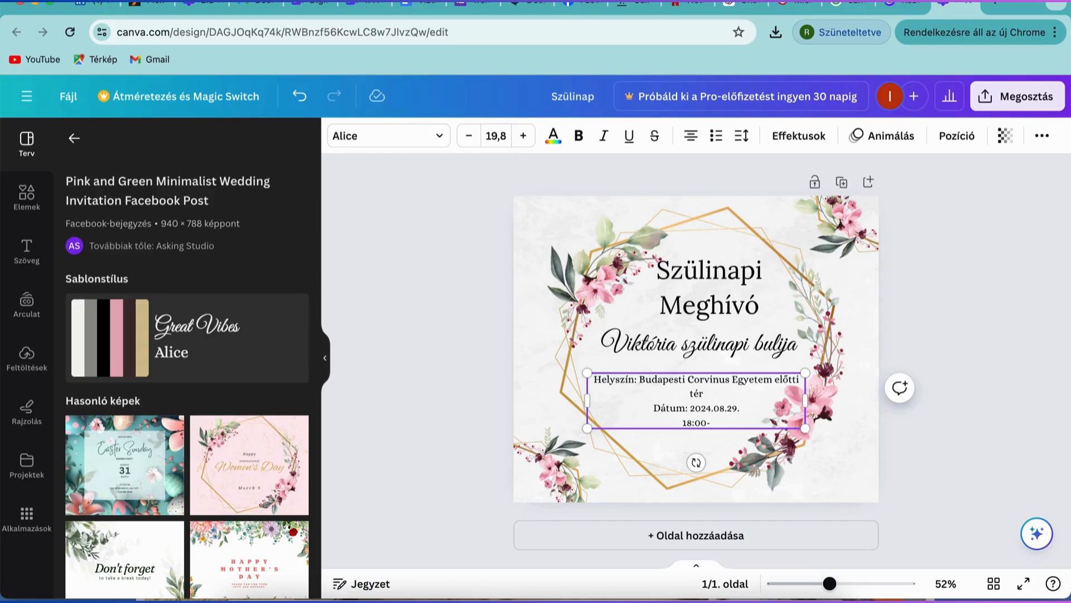
{"action": "type", "text": "00:00"}
{"action": "left_click", "coordinate": [681, 440]}
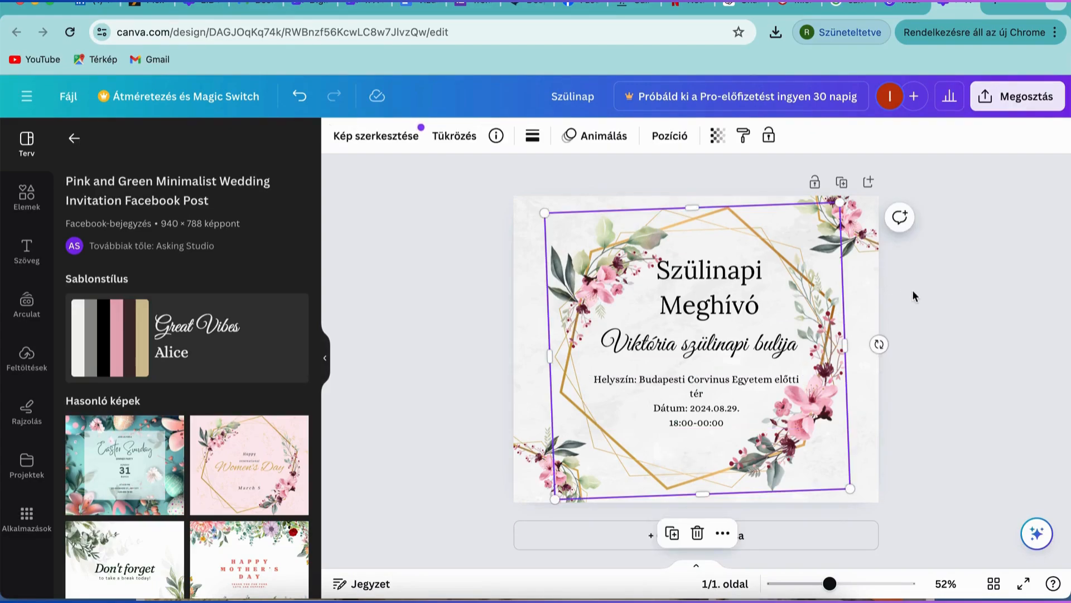
Shrink the "Szülinapi Meghívó" heading to font size 37,2 and center it in the upper part of the gold frame.
{"action": "left_click", "coordinate": [708, 286]}
{"action": "left_click_drag", "start_coordinate": [707, 286], "coordinate": [718, 271]}
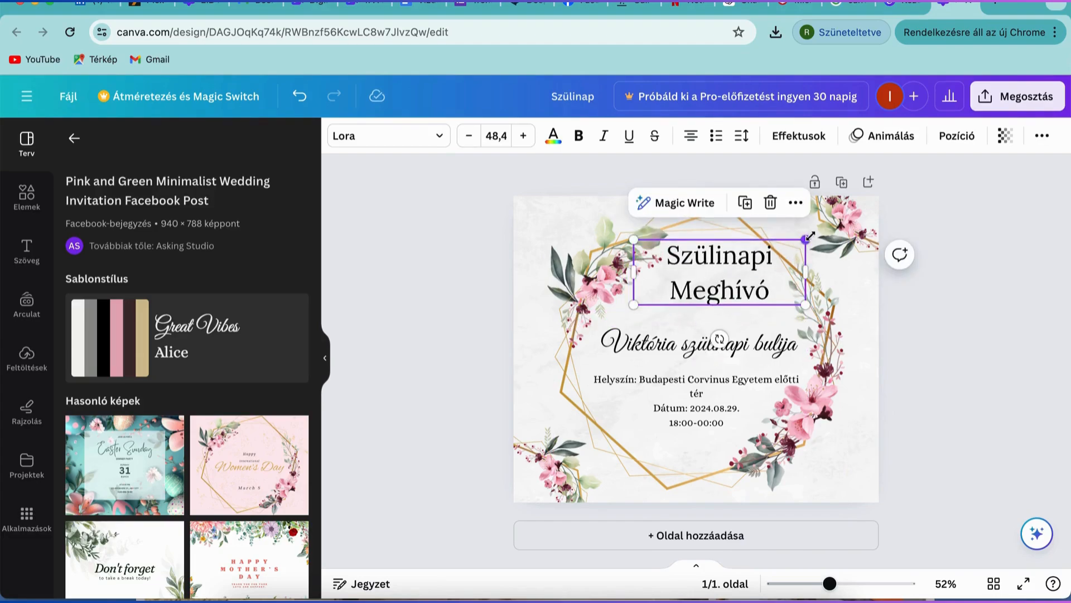
{"action": "left_click_drag", "start_coordinate": [806, 238], "coordinate": [724, 271]}
{"action": "left_click", "coordinate": [715, 273]}
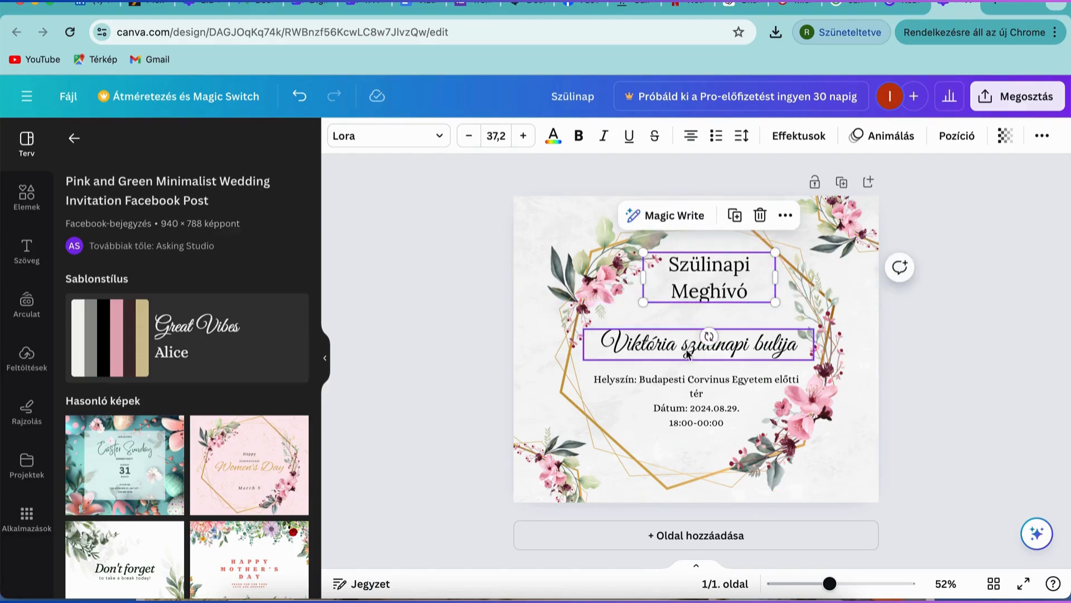
Shrink the script name line to font size 46,5 directly under the heading and move the venue and date block up beneath it.
{"action": "left_click_drag", "start_coordinate": [688, 355], "coordinate": [683, 325]}
{"action": "left_click_drag", "start_coordinate": [813, 306], "coordinate": [796, 308]}
{"action": "left_click_drag", "start_coordinate": [719, 324], "coordinate": [726, 322]}
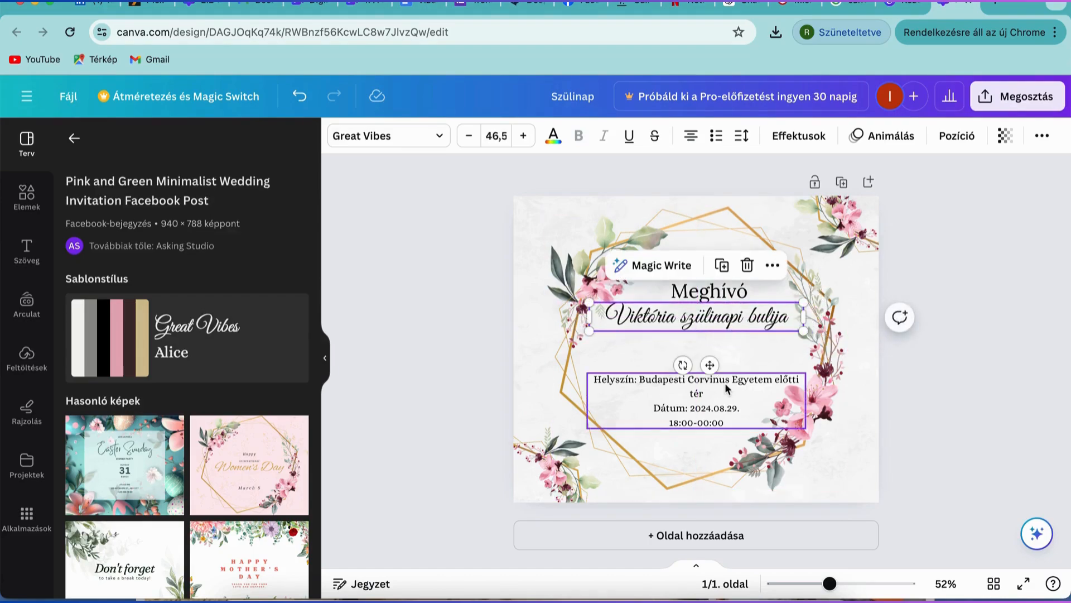
{"action": "left_click_drag", "start_coordinate": [726, 389], "coordinate": [724, 349]}
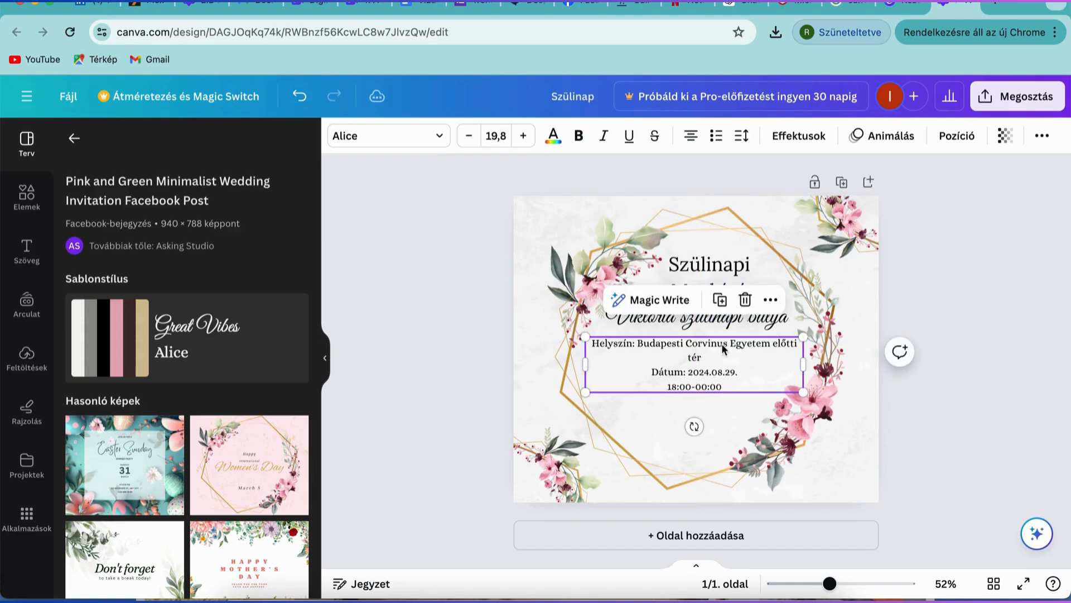
{"action": "left_click", "coordinate": [658, 422]}
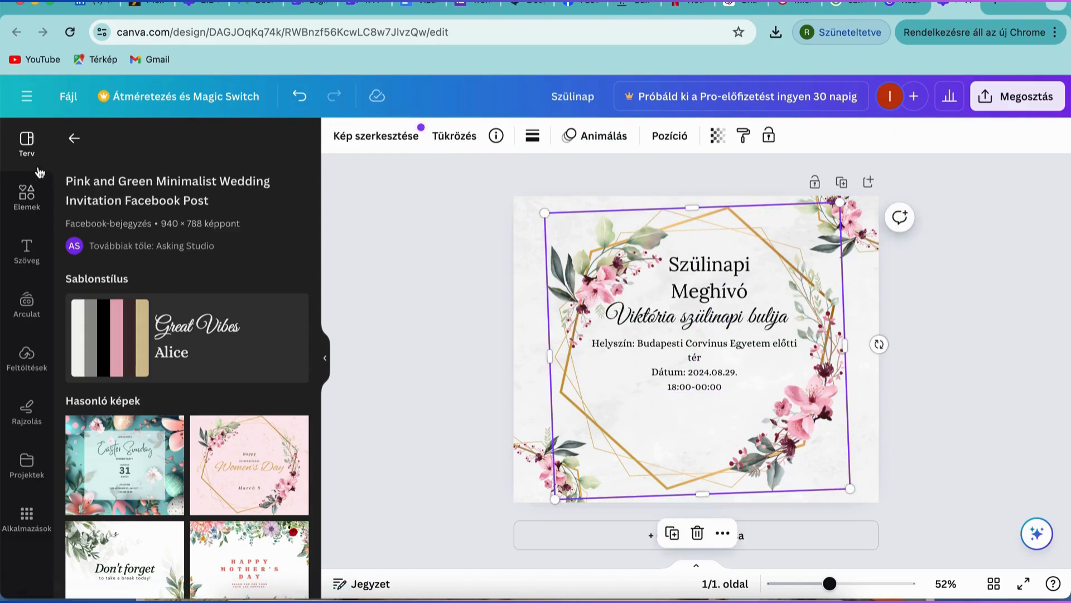
Search the computer for "torta" and upload the chocolate cake photo torta.jpeg from the Munka-Egyebek folder.
{"action": "left_click", "coordinate": [22, 359]}
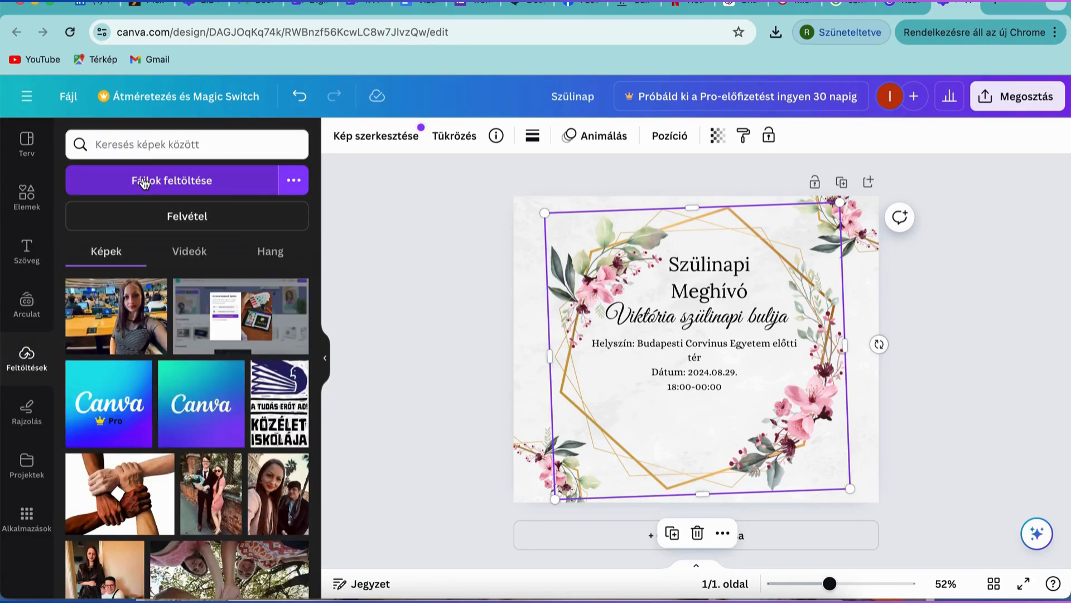
{"action": "left_click", "coordinate": [144, 182]}
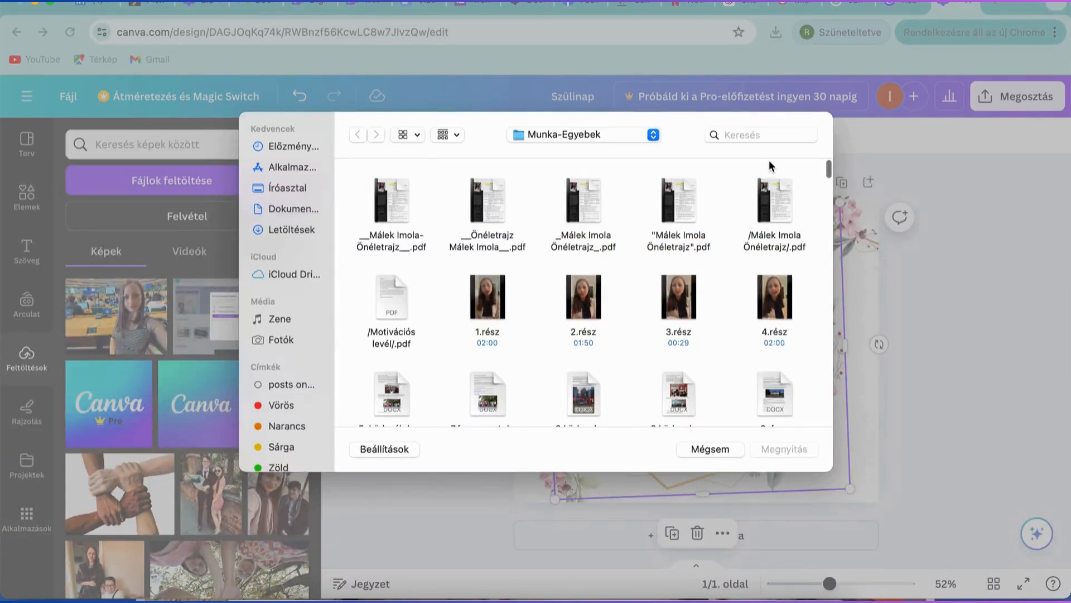
{"action": "left_click", "coordinate": [756, 135]}
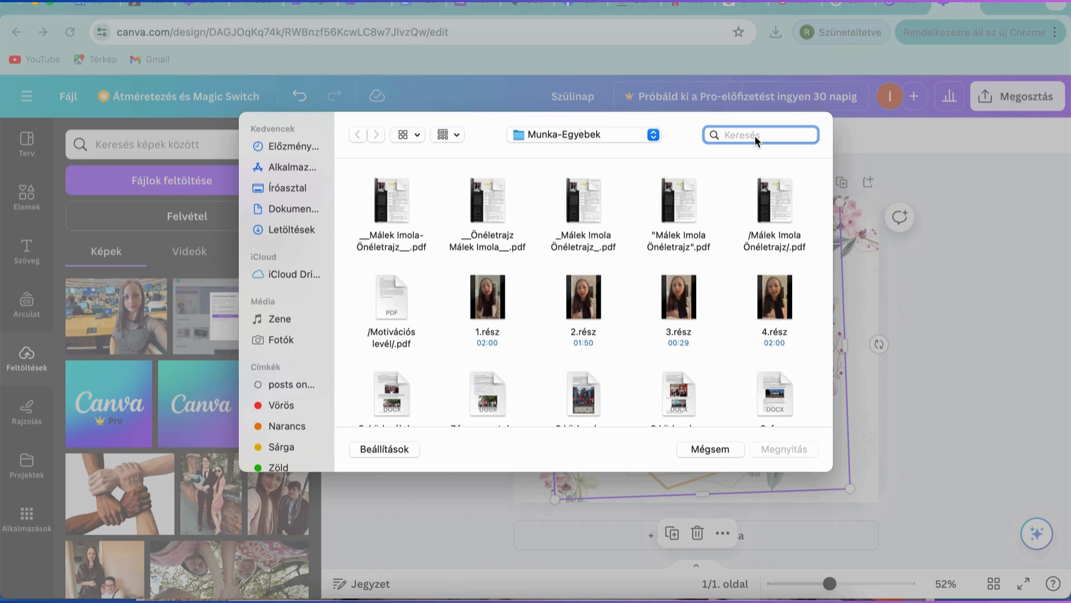
{"action": "type", "text": "torta"}
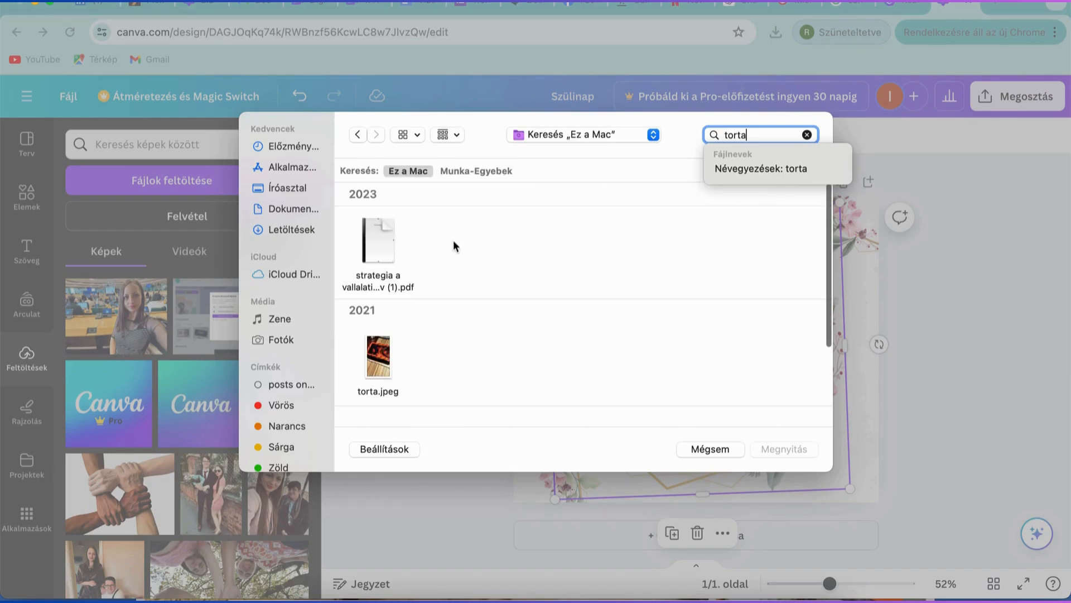
{"action": "left_click", "coordinate": [384, 357]}
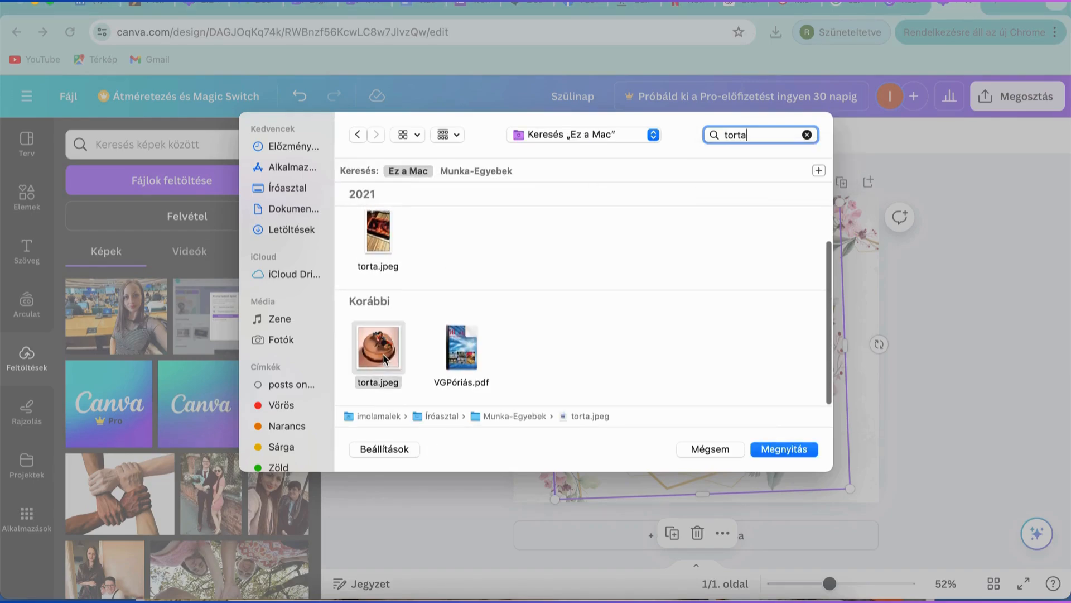
{"action": "left_click", "coordinate": [798, 448]}
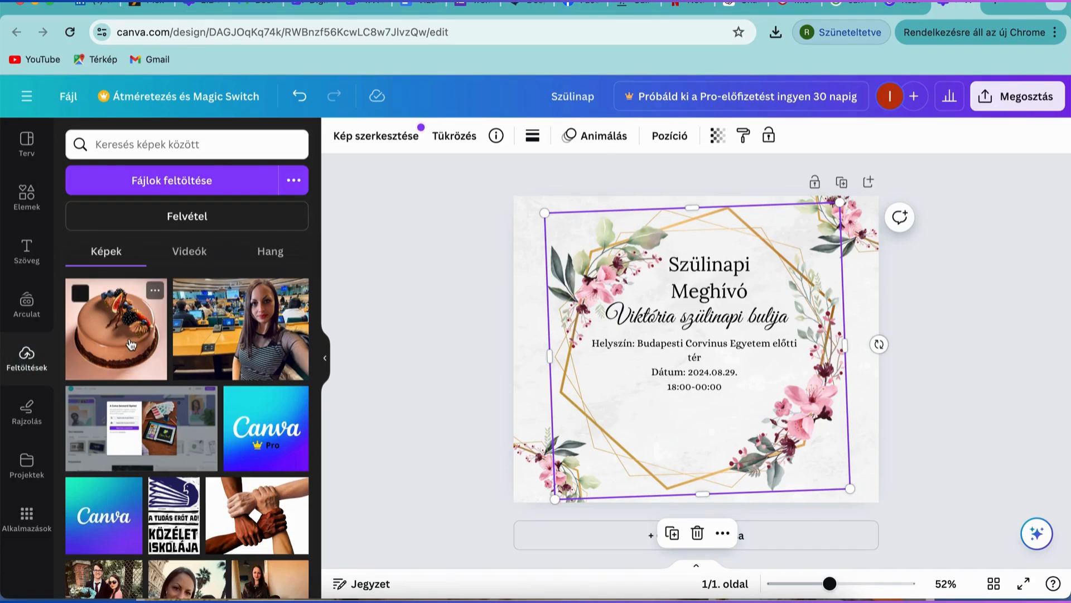
Add the uploaded cake photo to the invitation, shrink it to a small square and center it below the time line.
{"action": "left_click_drag", "start_coordinate": [129, 343], "coordinate": [778, 346]}
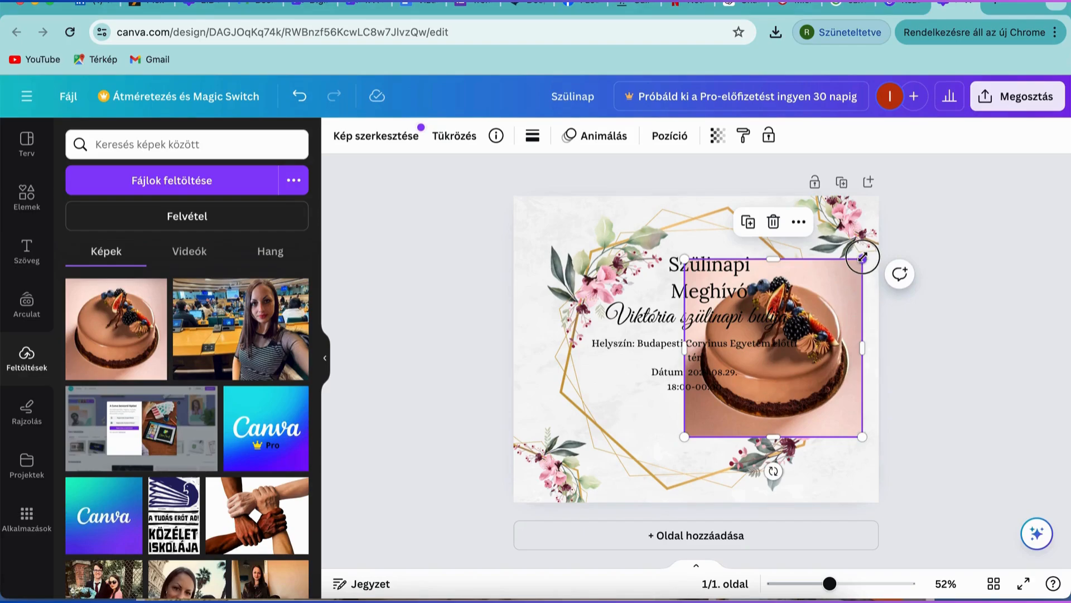
{"action": "left_click_drag", "start_coordinate": [863, 258], "coordinate": [690, 431]}
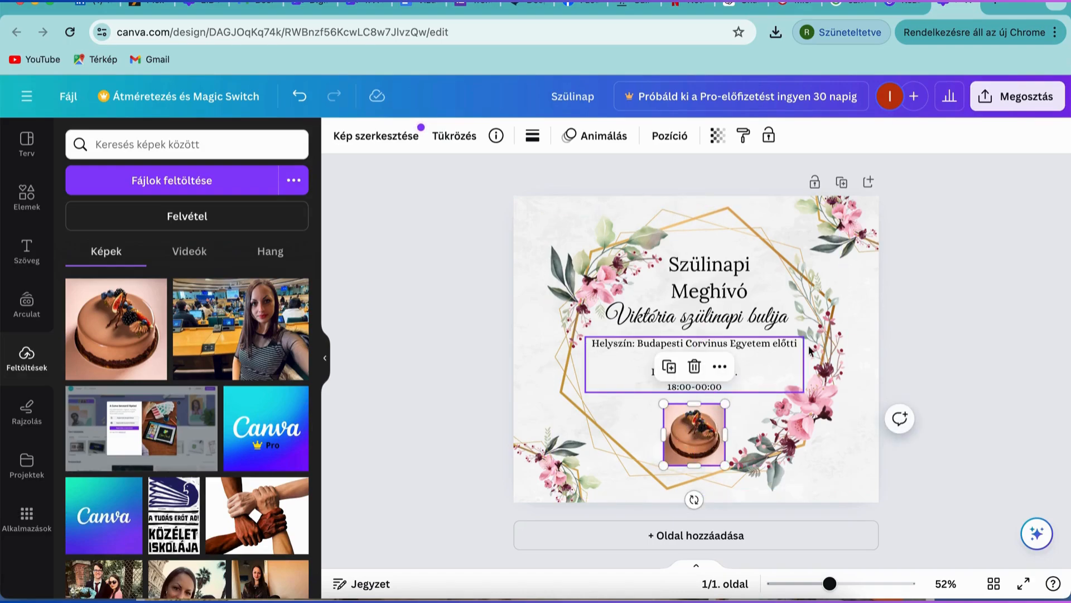
{"action": "left_click", "coordinate": [946, 267]}
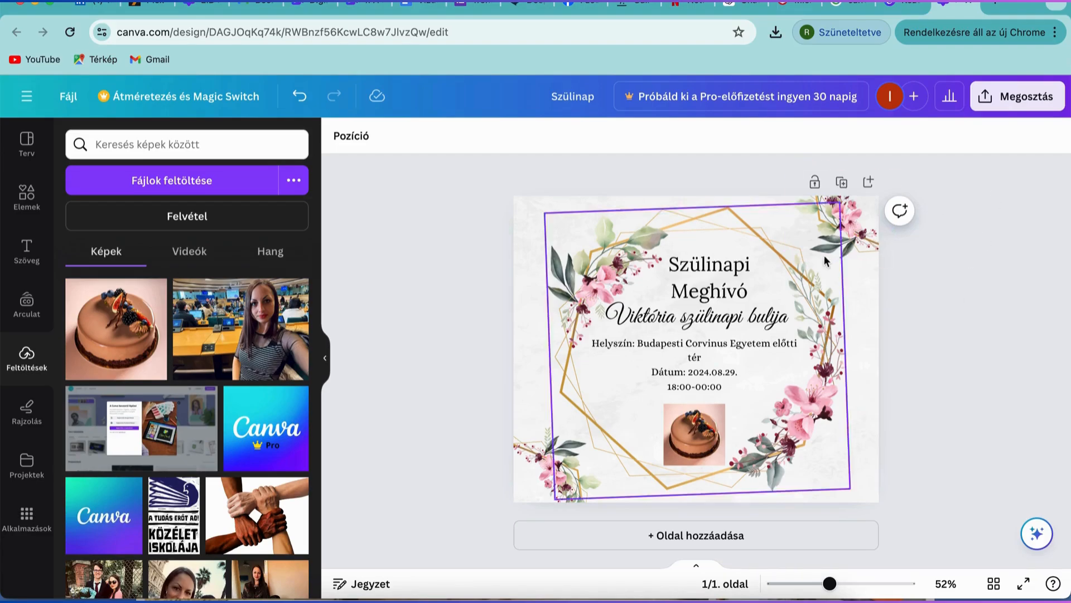
Download the finished invitation as a PNG and open the downloaded Szülinap.png.
{"action": "left_click", "coordinate": [1005, 110]}
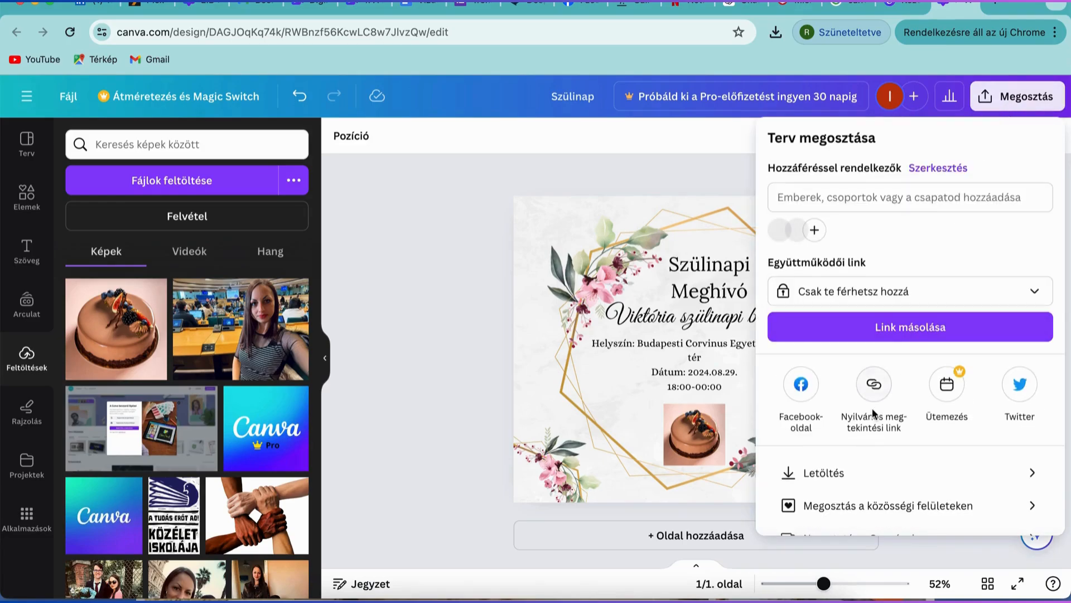
{"action": "left_click", "coordinate": [817, 472]}
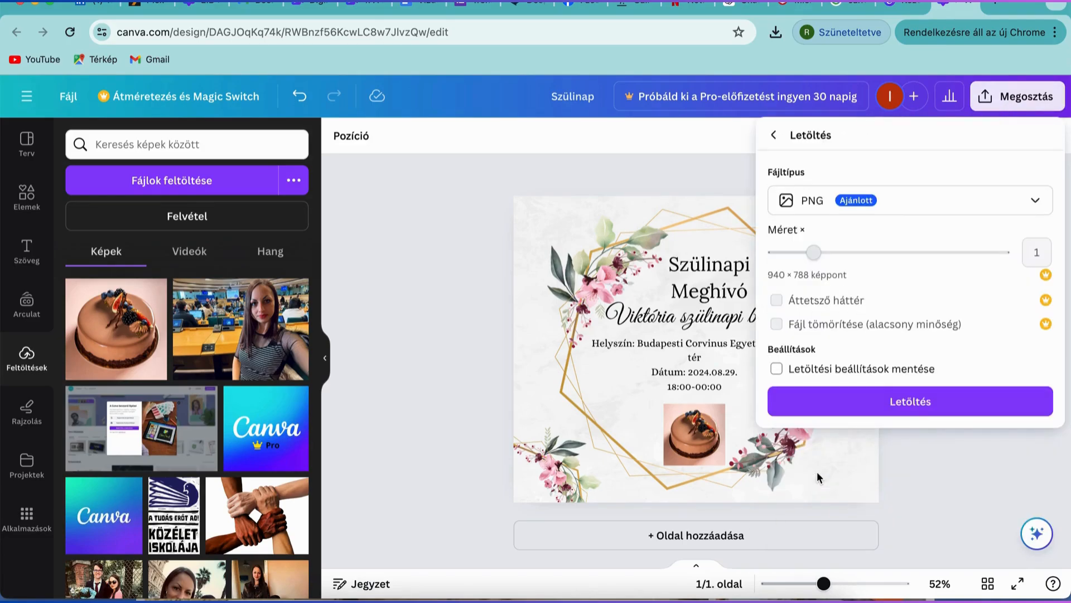
{"action": "left_click", "coordinate": [875, 402]}
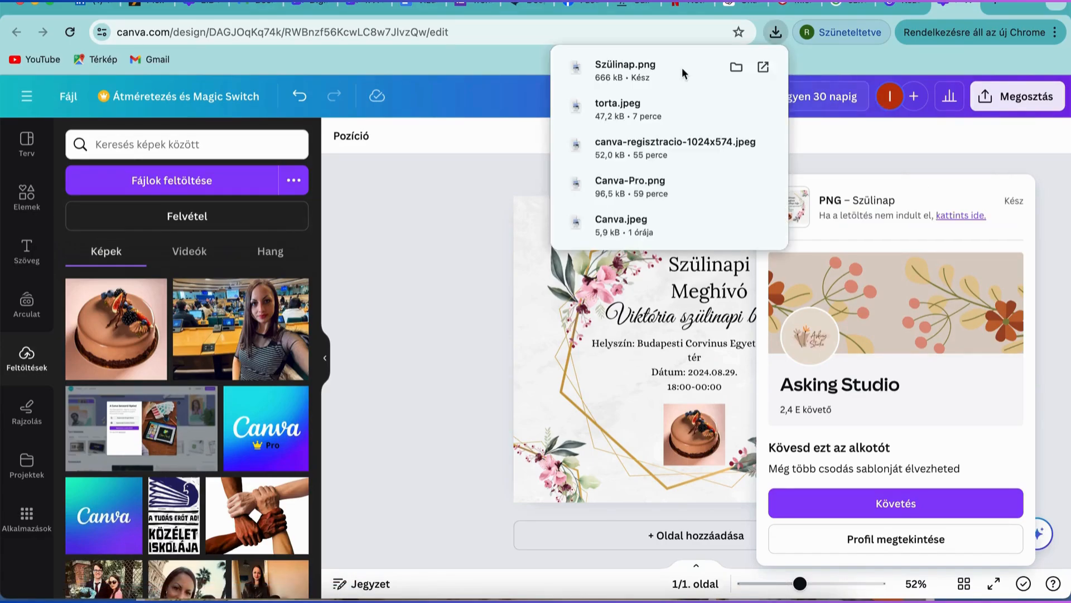
{"action": "left_click", "coordinate": [644, 79]}
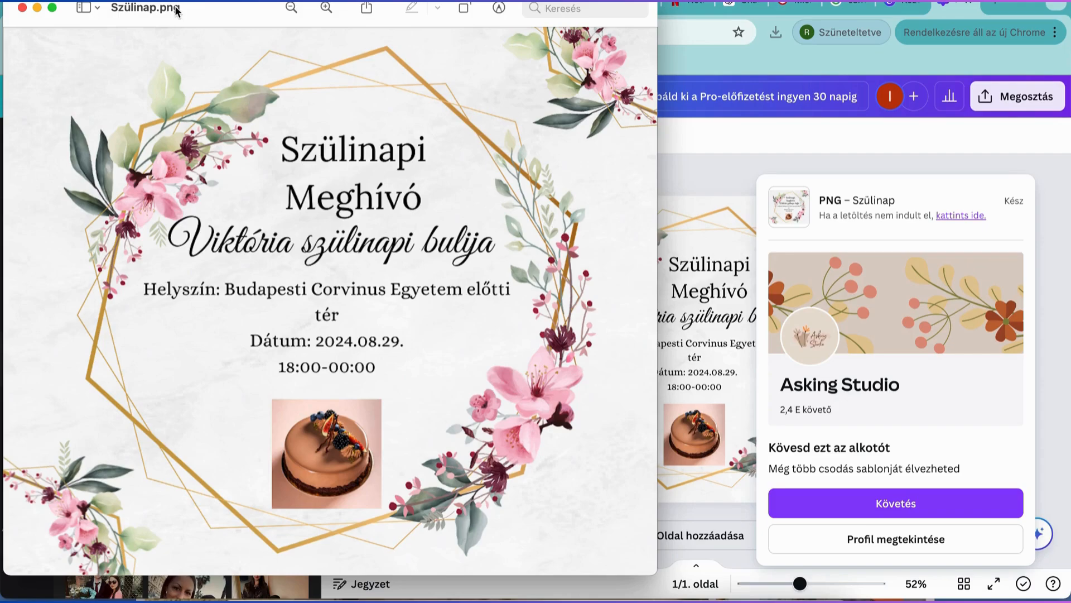
Rename the downloaded image "Szülinapi meghívó", move it to the Íróasztal folder and close its preview window.
{"action": "left_click", "coordinate": [176, 9]}
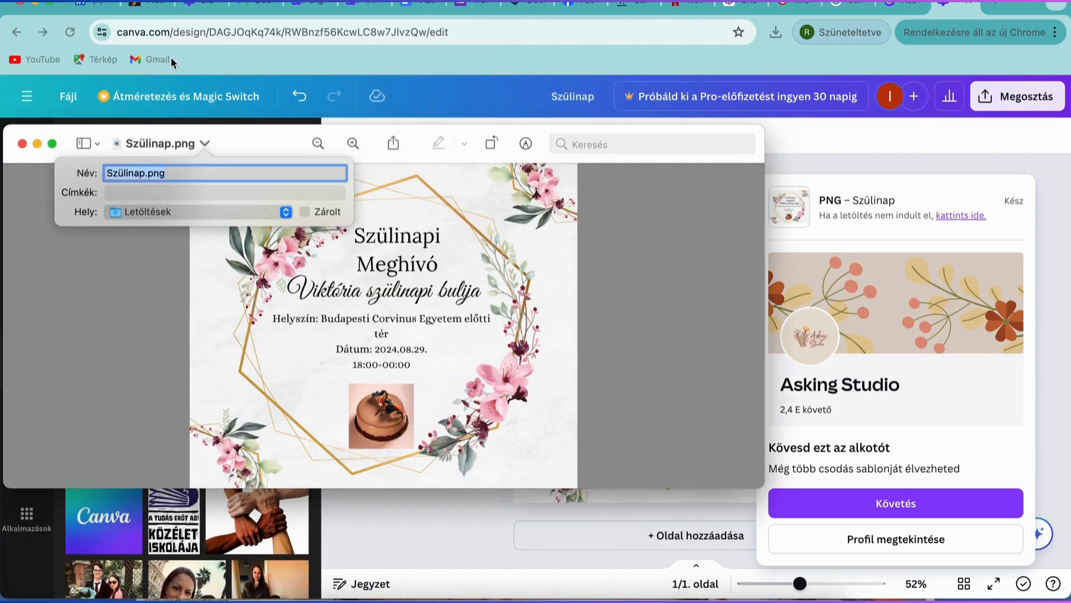
{"action": "type", "text": "Sz"}
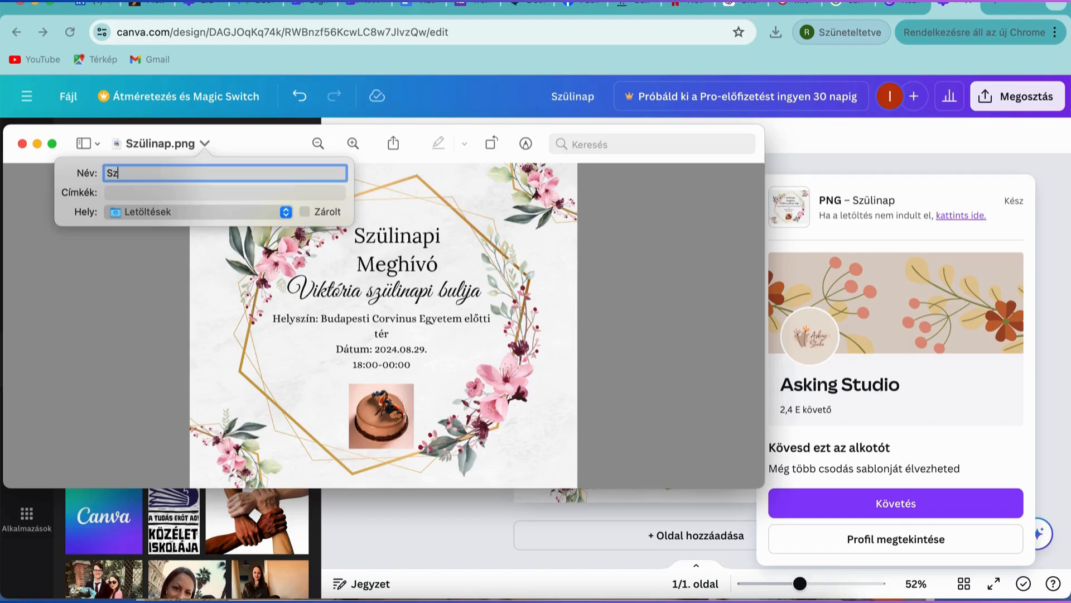
{"action": "type", "text": "ülinapi meghívó"}
{"action": "left_click", "coordinate": [286, 215]}
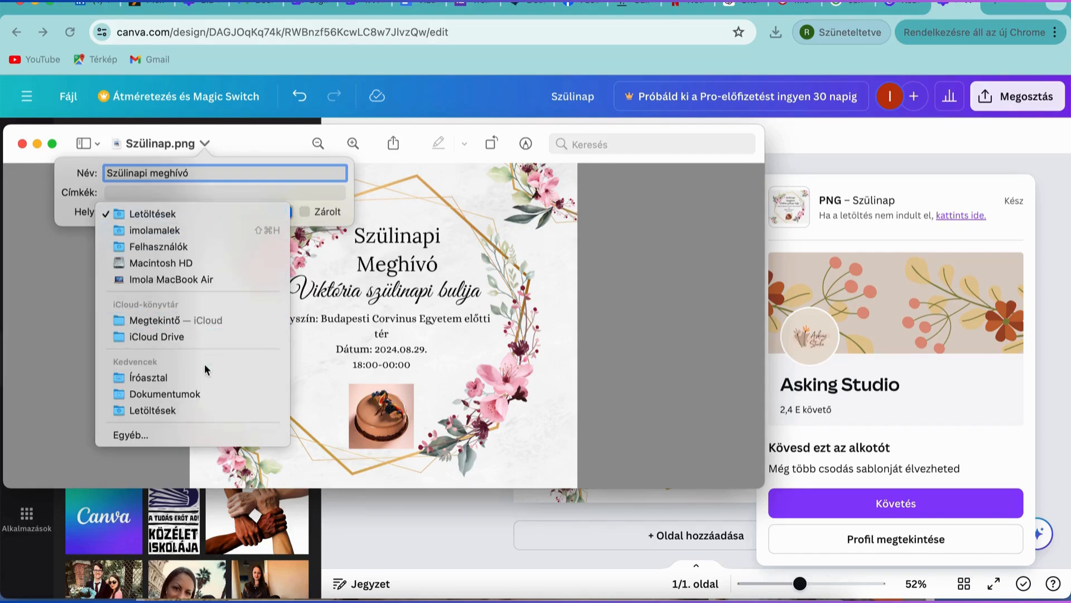
{"action": "left_click", "coordinate": [190, 379]}
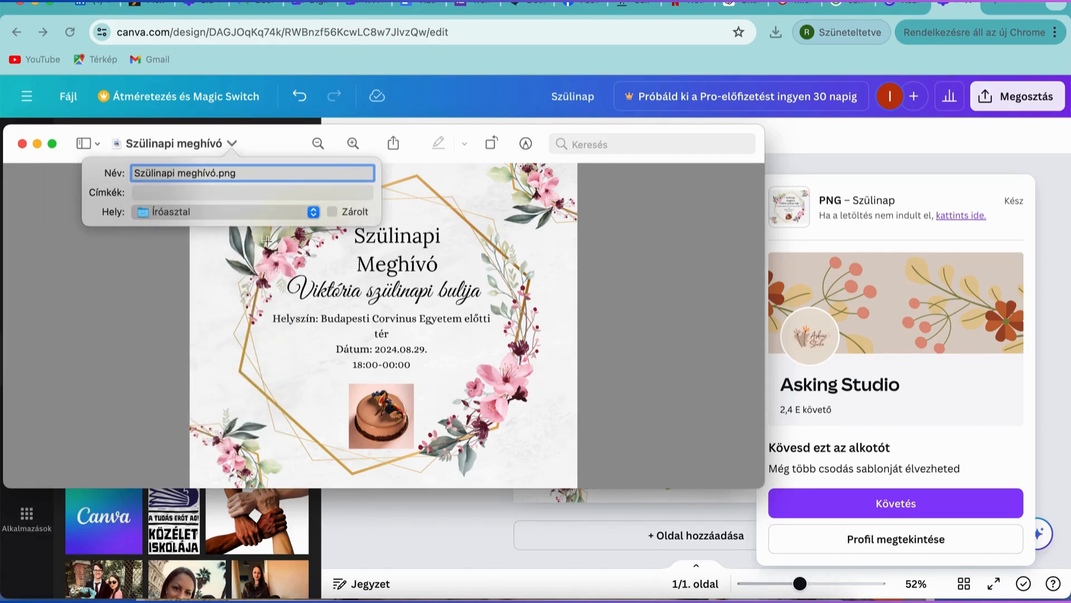
{"action": "key", "text": "Return"}
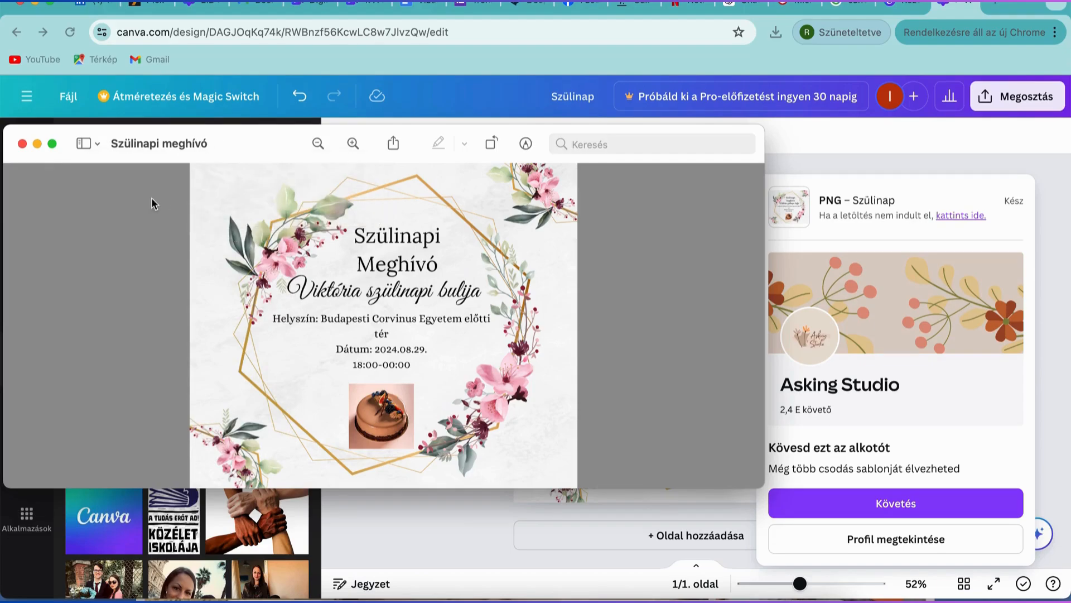
{"action": "left_click", "coordinate": [22, 143]}
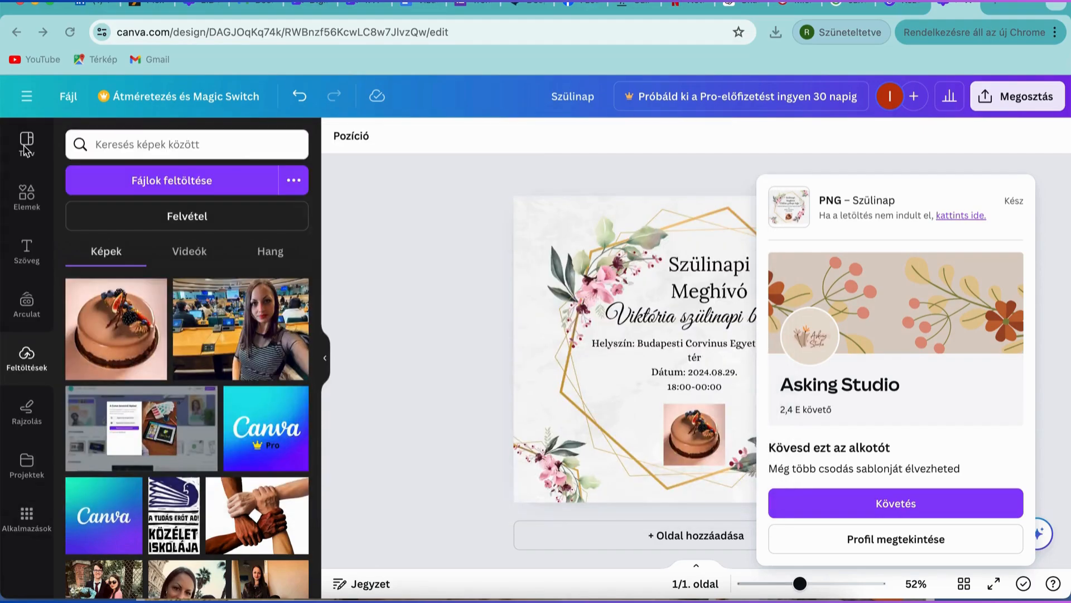